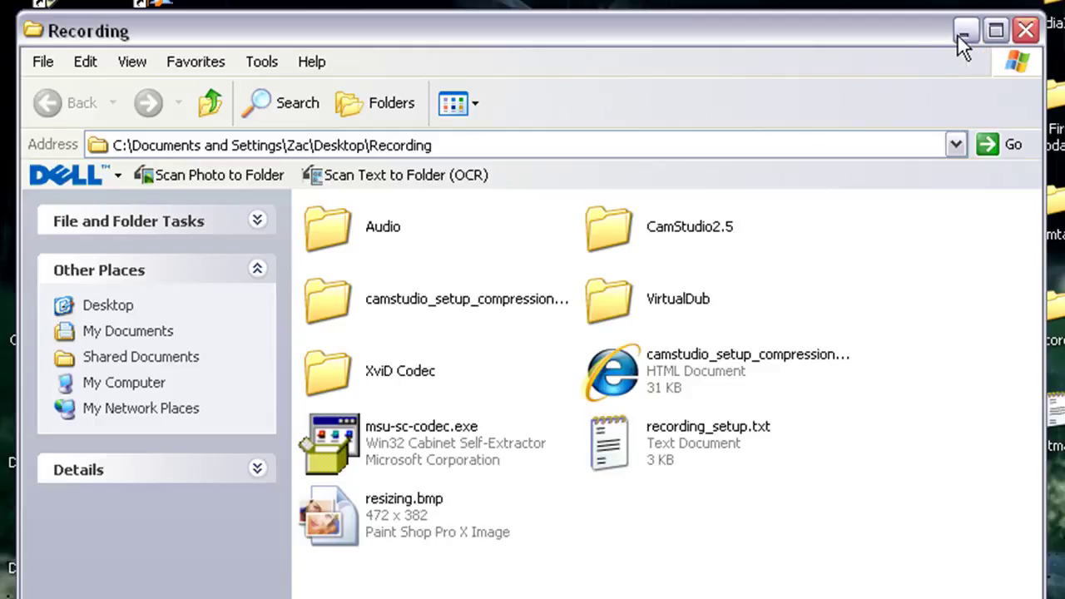
Step: Minimize the Recording folder window and search Google for "msu lossless codec v1.2"
{"action": "left_click", "coordinate": [964, 33]}
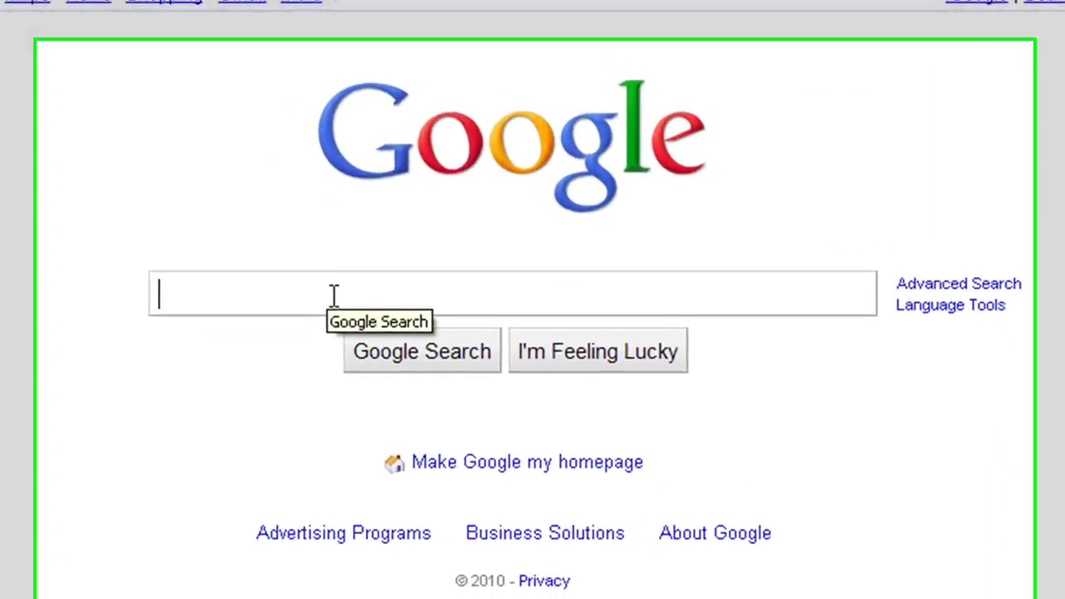
{"action": "type", "text": "su l"}
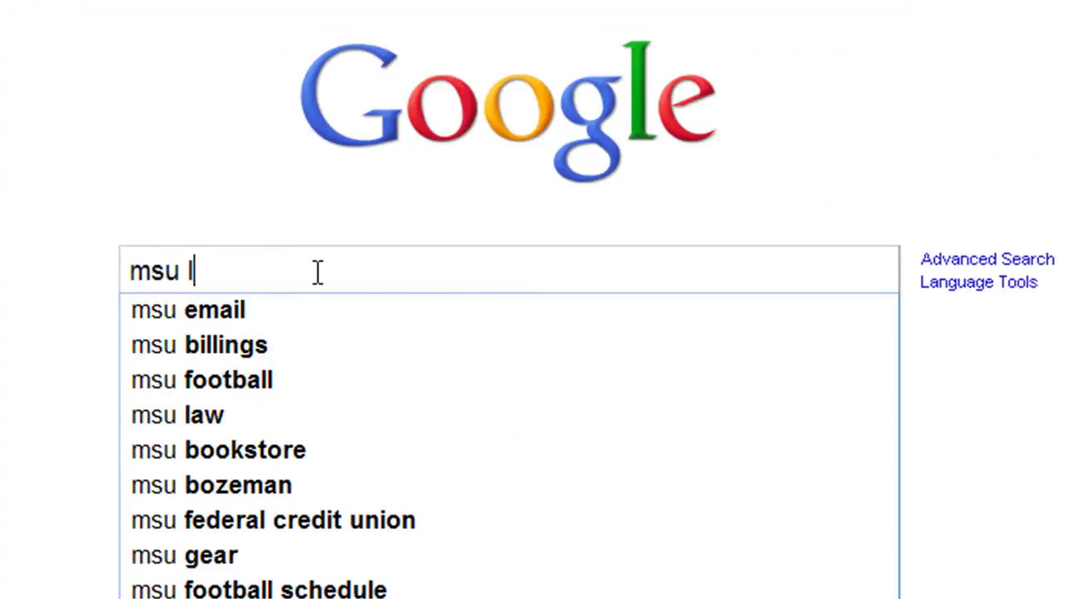
{"action": "type", "text": "ossless codec"}
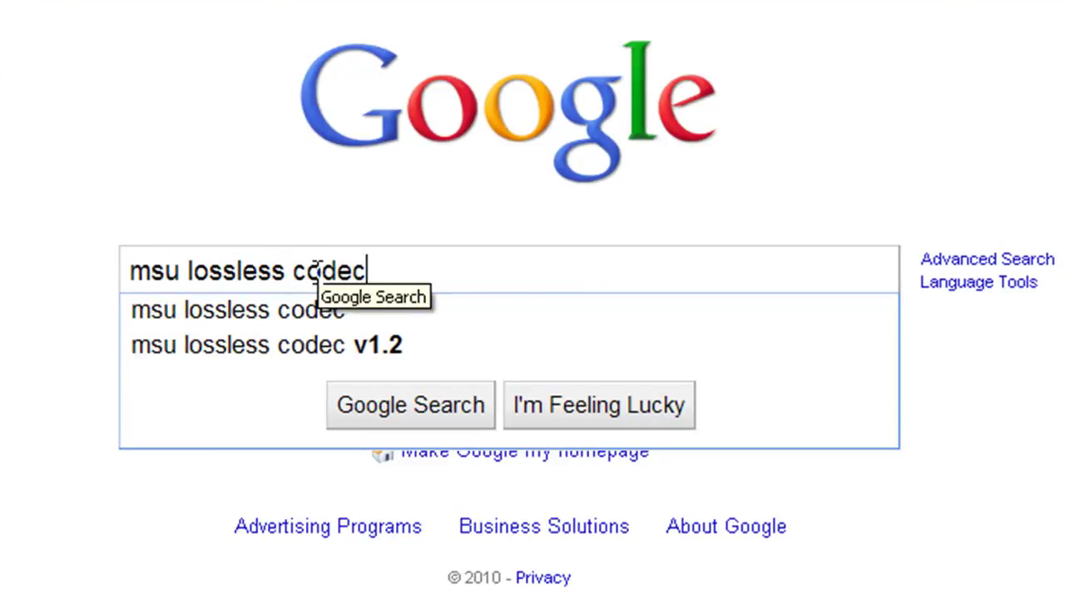
{"action": "type", "text": " v1.2"}
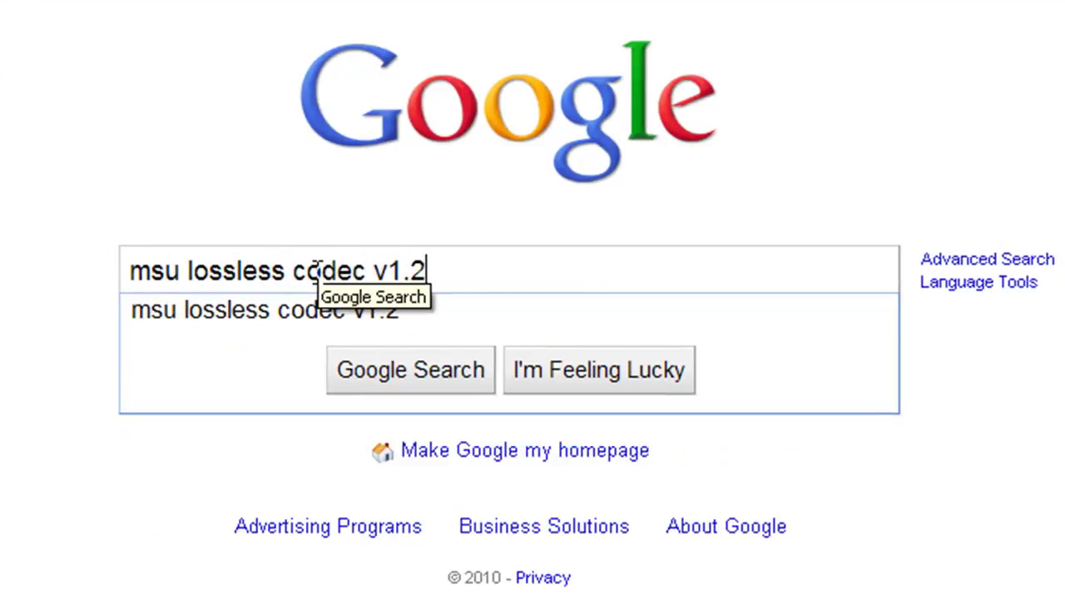
{"action": "left_click", "coordinate": [408, 385]}
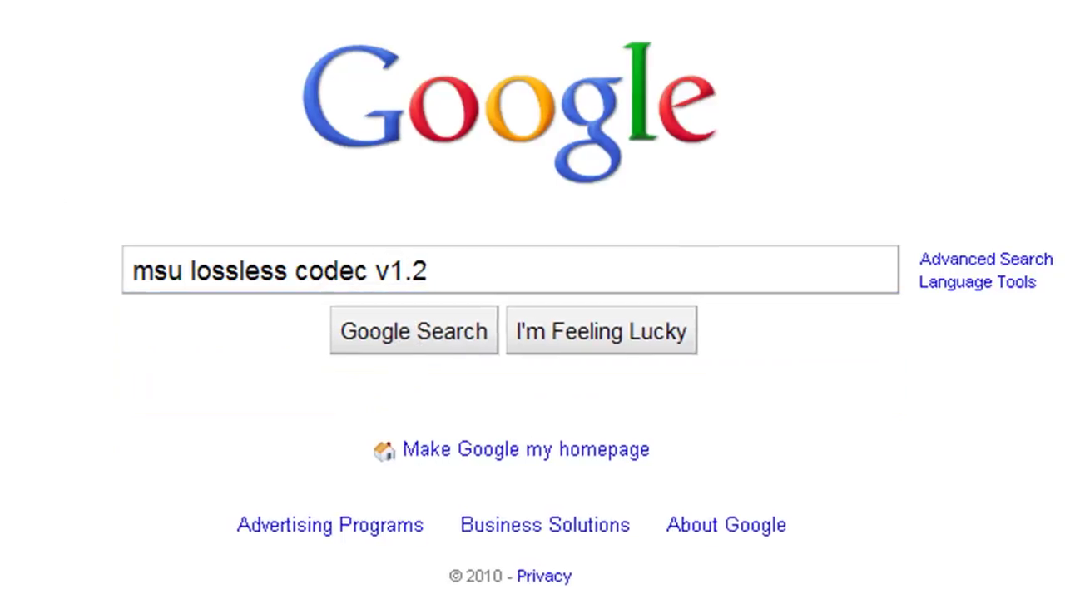
{"action": "key", "text": "Return"}
Step: Open the MSU Screen Capture Lossless Codec page from the search results and go to its v1.2 download section
{"action": "left_click", "coordinate": [360, 154]}
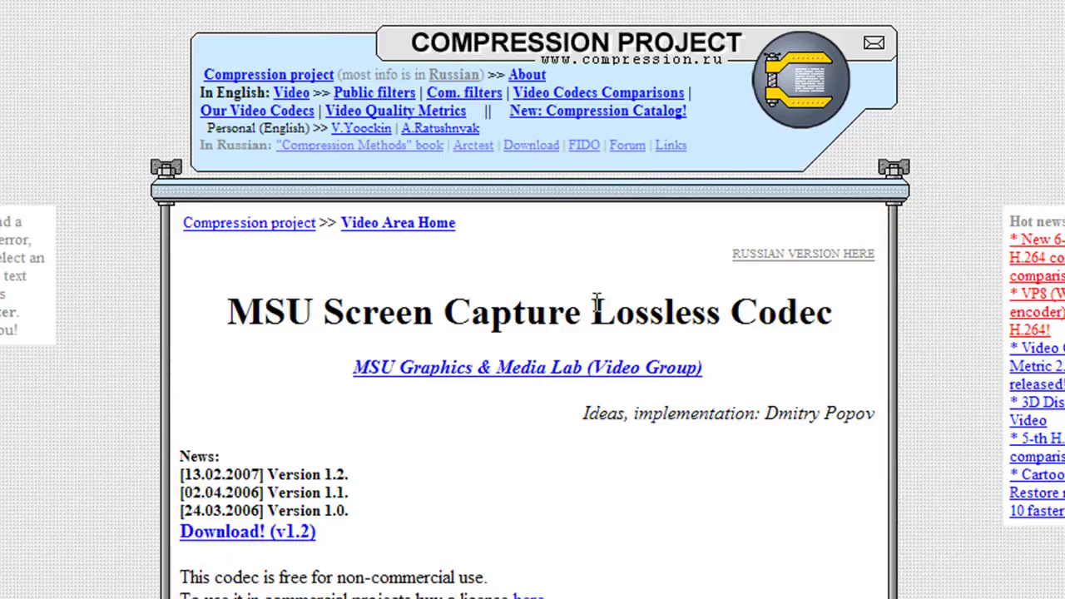
{"action": "scroll", "coordinate": [542, 308], "scroll_direction": "down", "scroll_amount": 2}
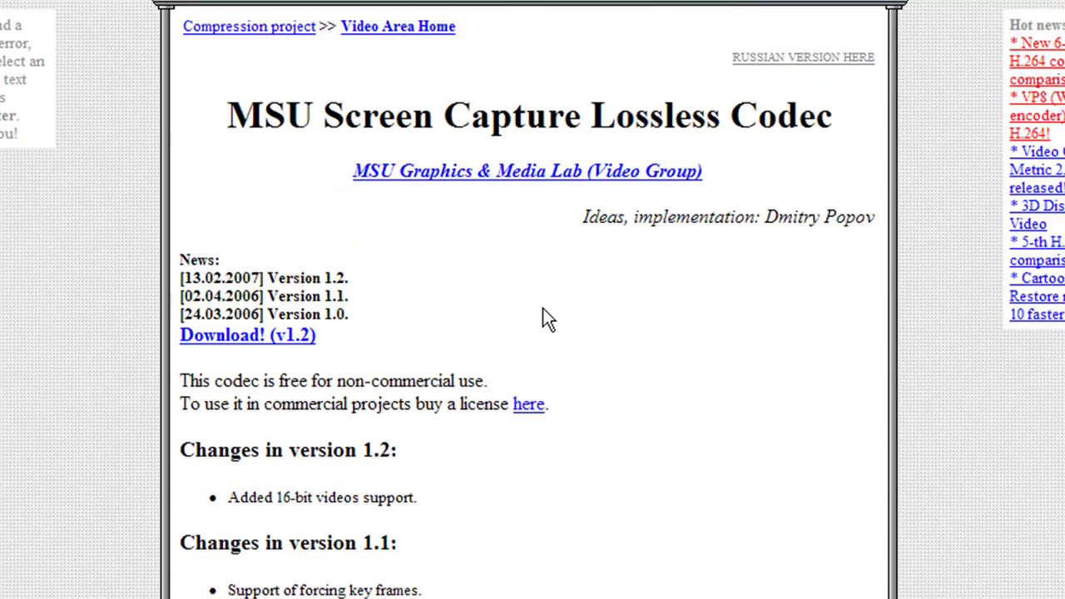
{"action": "left_click", "coordinate": [208, 337]}
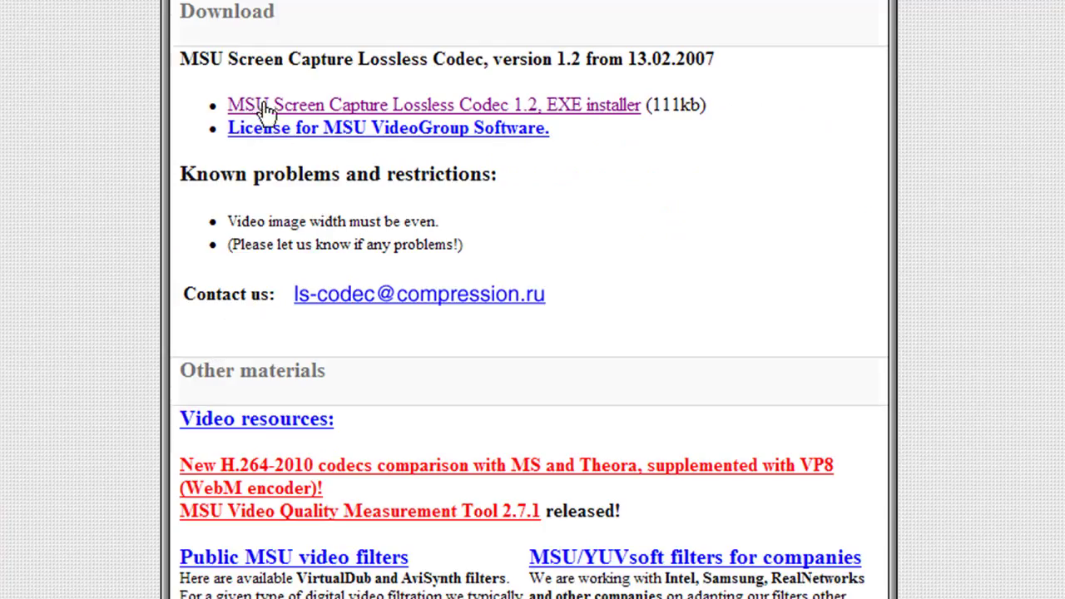
Step: Start saving the MSU Screen Capture Lossless Codec 1.2 EXE installer to the desktop's Recording folder, and cancel the save
{"action": "left_click", "coordinate": [620, 116]}
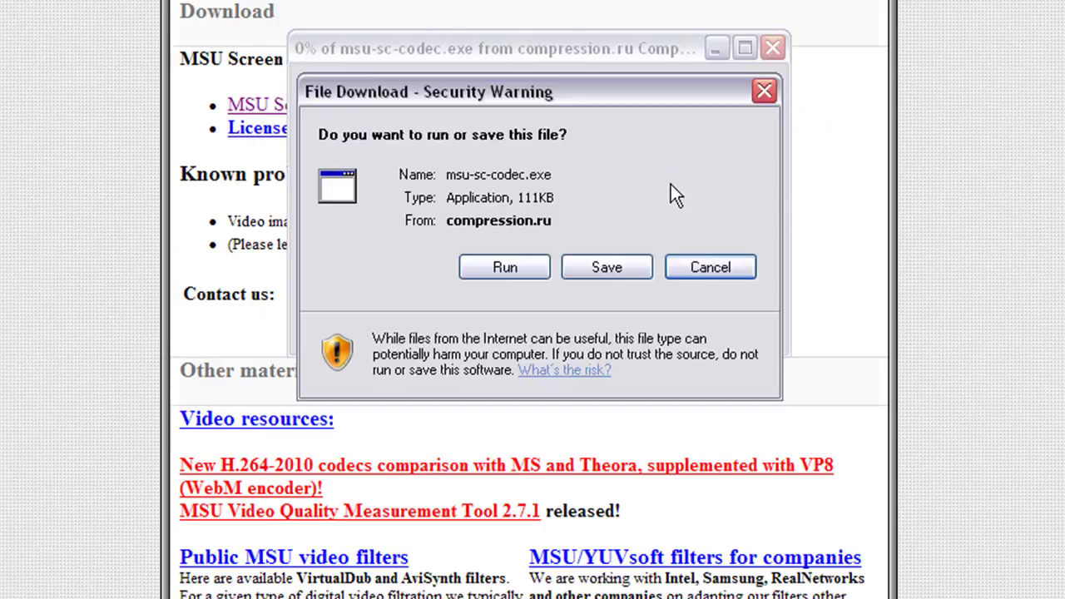
{"action": "left_click", "coordinate": [606, 268]}
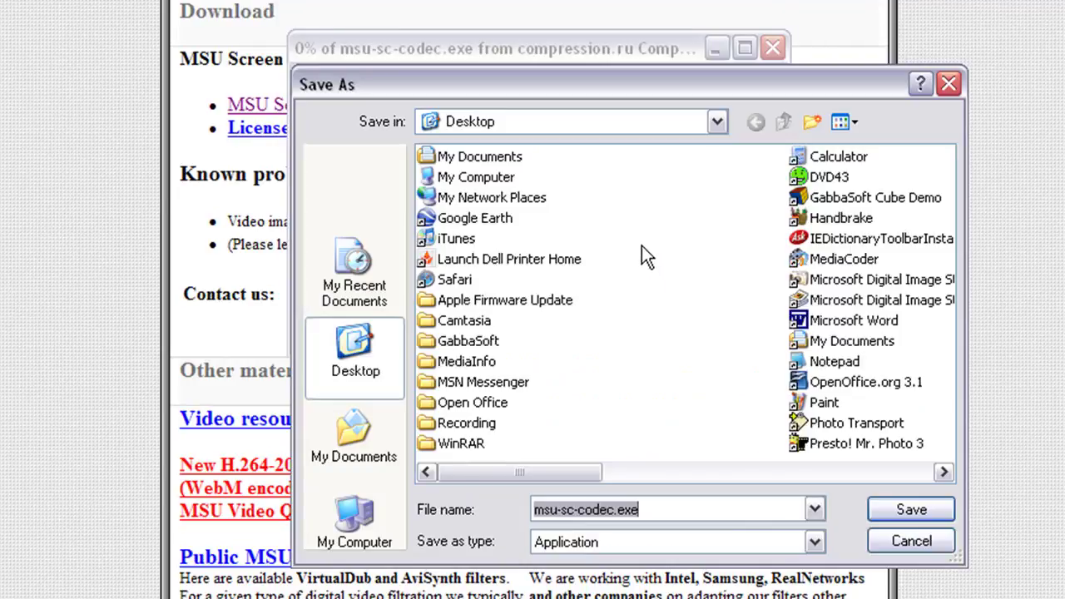
{"action": "double_click", "coordinate": [466, 423]}
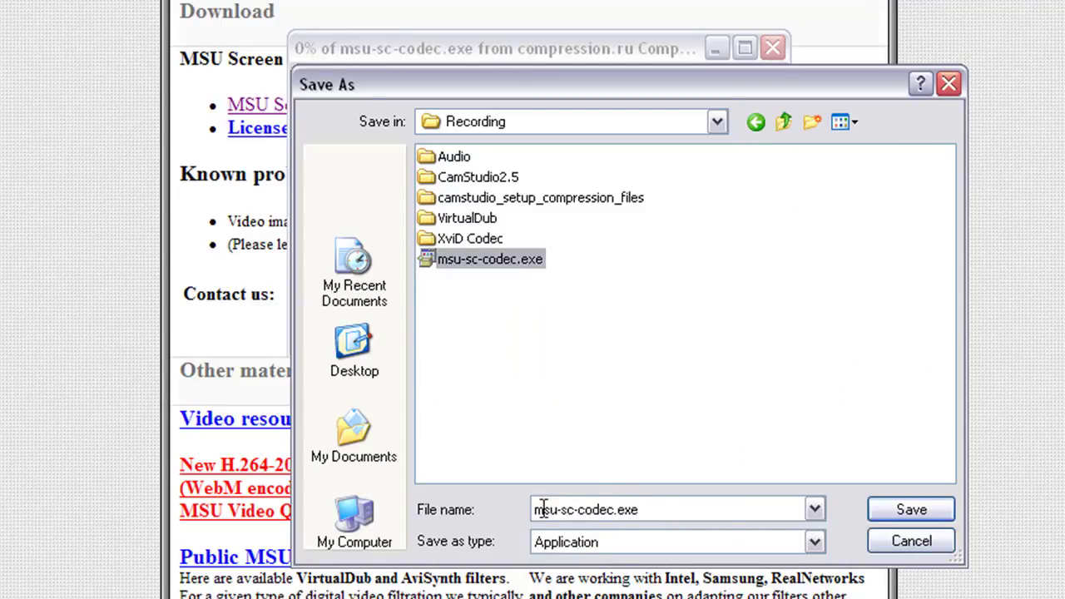
{"action": "left_click", "coordinate": [912, 543]}
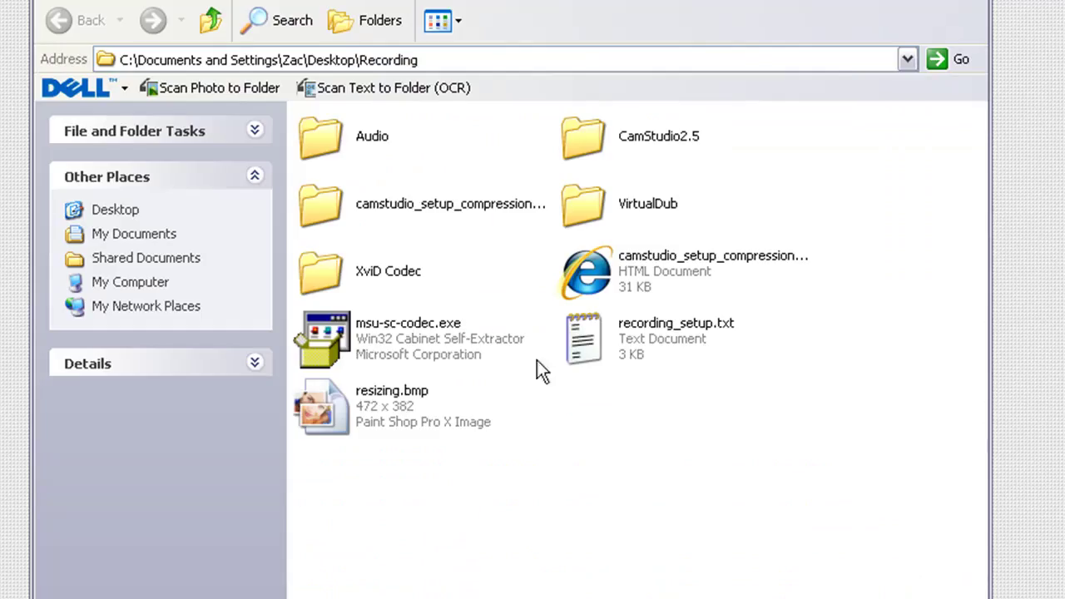
Step: Install the MSU codec by running msu-sc-codec.exe from the Recording folder, accepting its license agreement and closing the completion message
{"action": "left_click", "coordinate": [407, 337]}
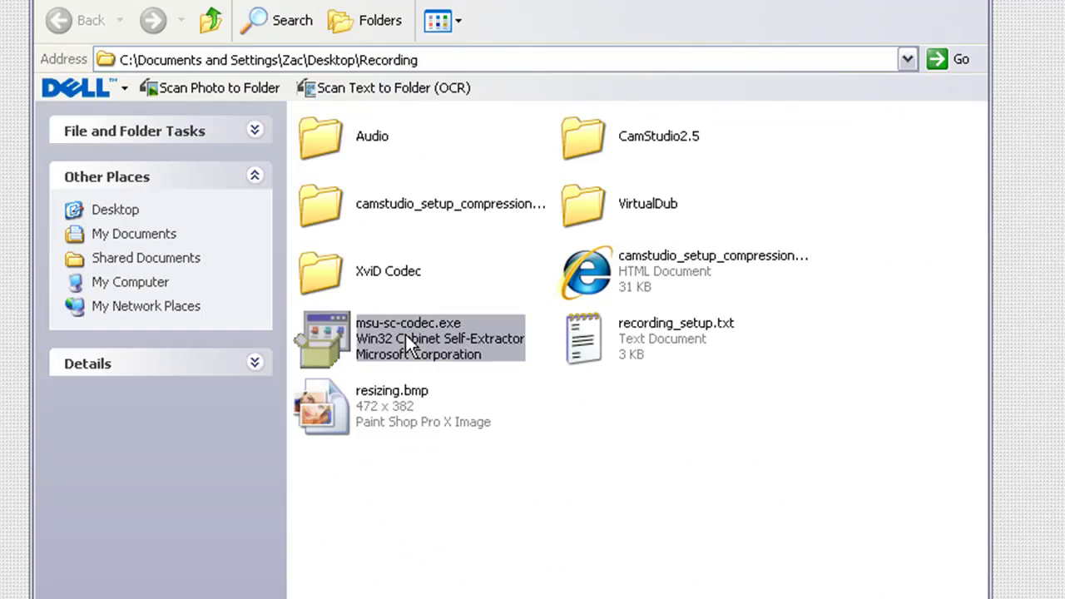
{"action": "double_click", "coordinate": [421, 339]}
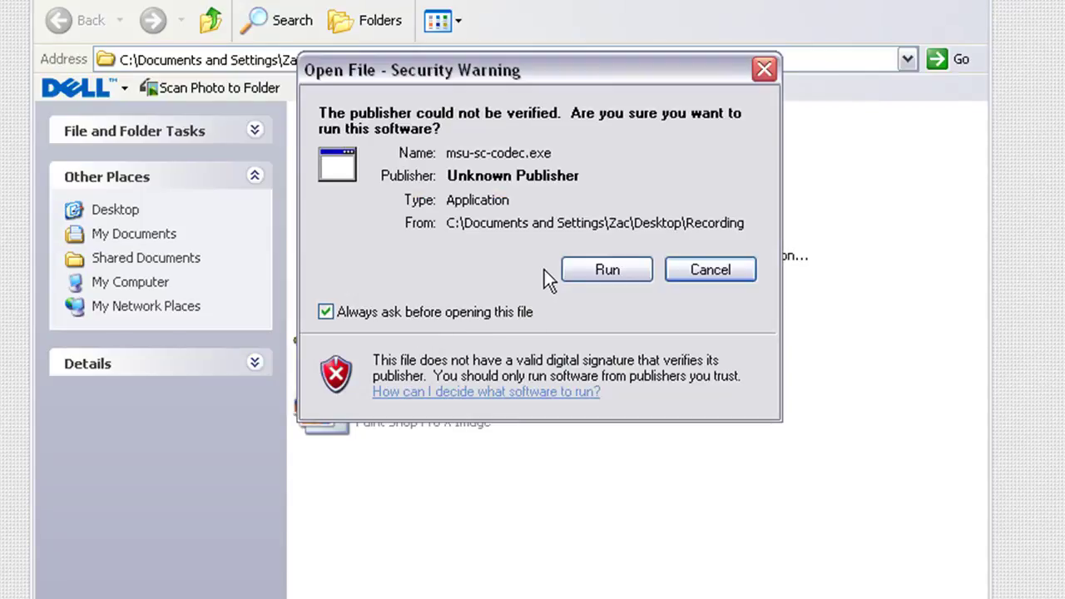
{"action": "left_click", "coordinate": [606, 270]}
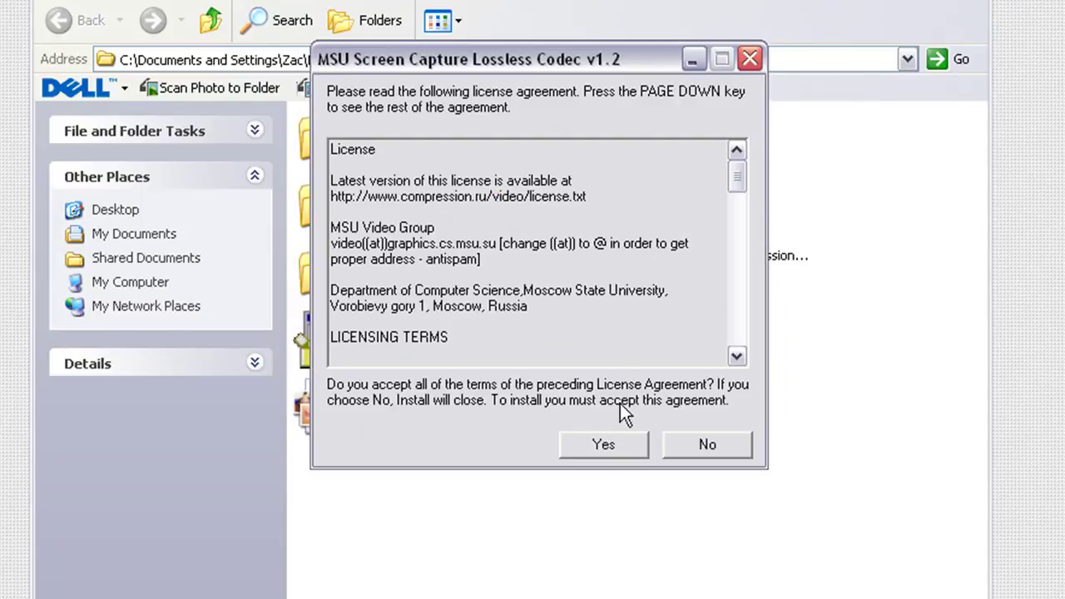
{"action": "left_click", "coordinate": [604, 445]}
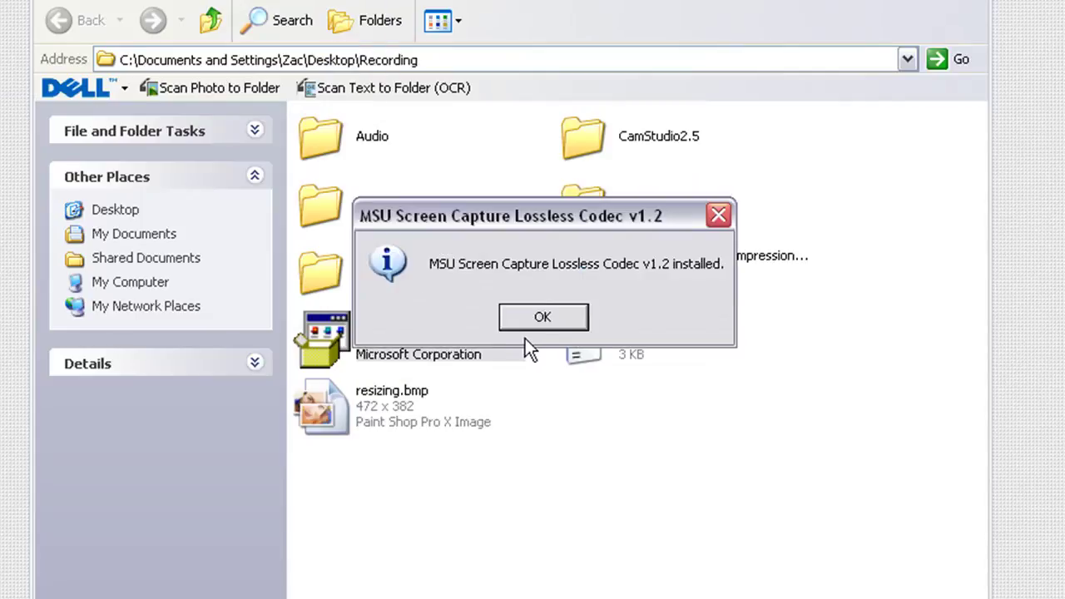
{"action": "left_click", "coordinate": [580, 321]}
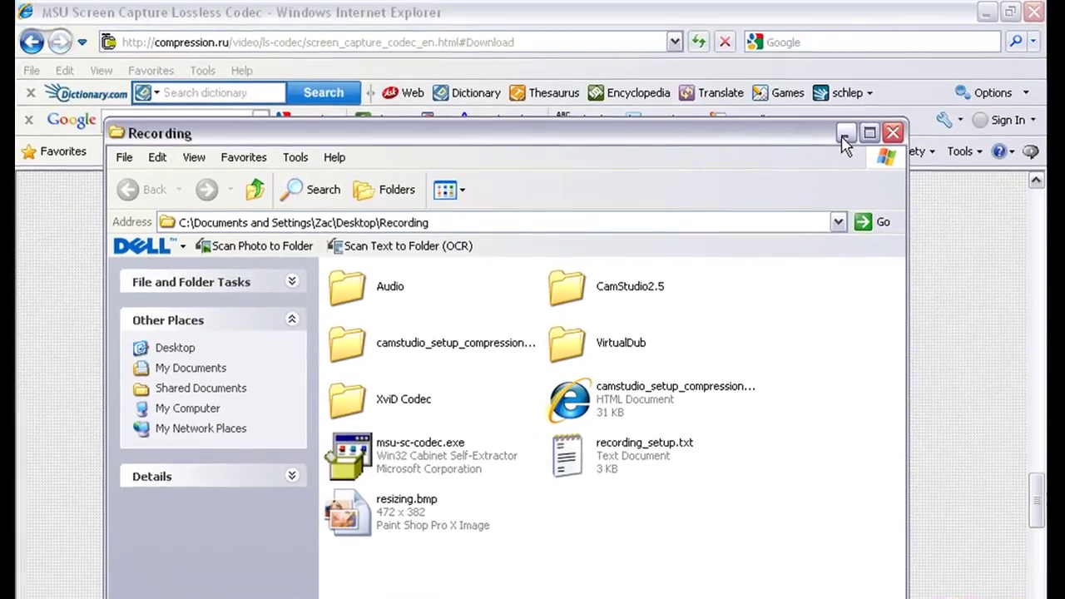
Step: Switch back to the browser and search Google for "xvid codec"
{"action": "key", "text": "alt+Tab"}
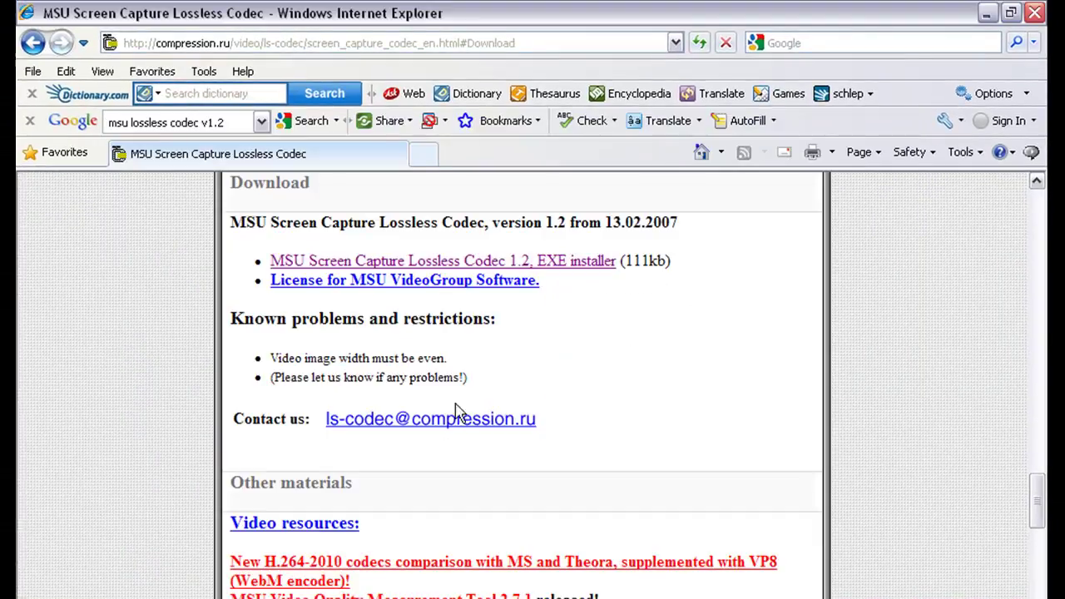
{"action": "left_click", "coordinate": [60, 125]}
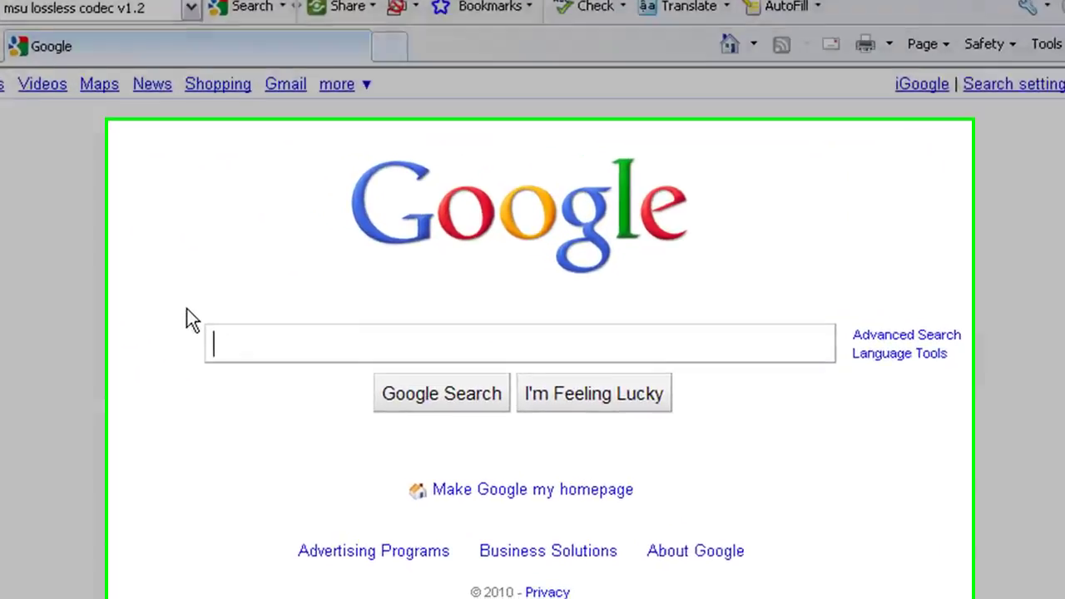
{"action": "type", "text": "xvid"}
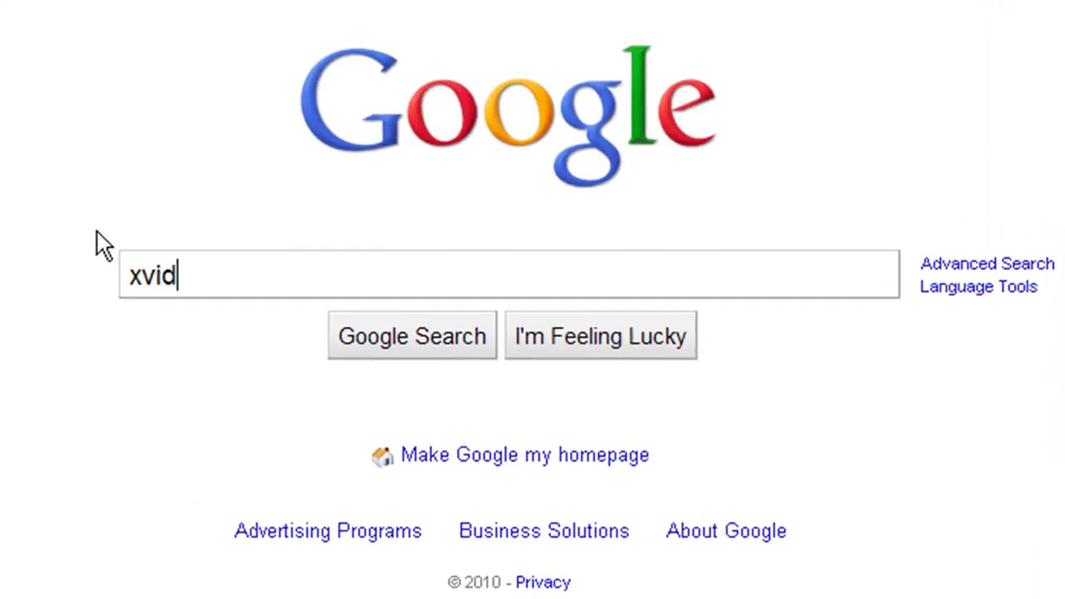
{"action": "type", "text": " codd"}
{"action": "key", "text": "BackSpace"}
{"action": "type", "text": "ec"}
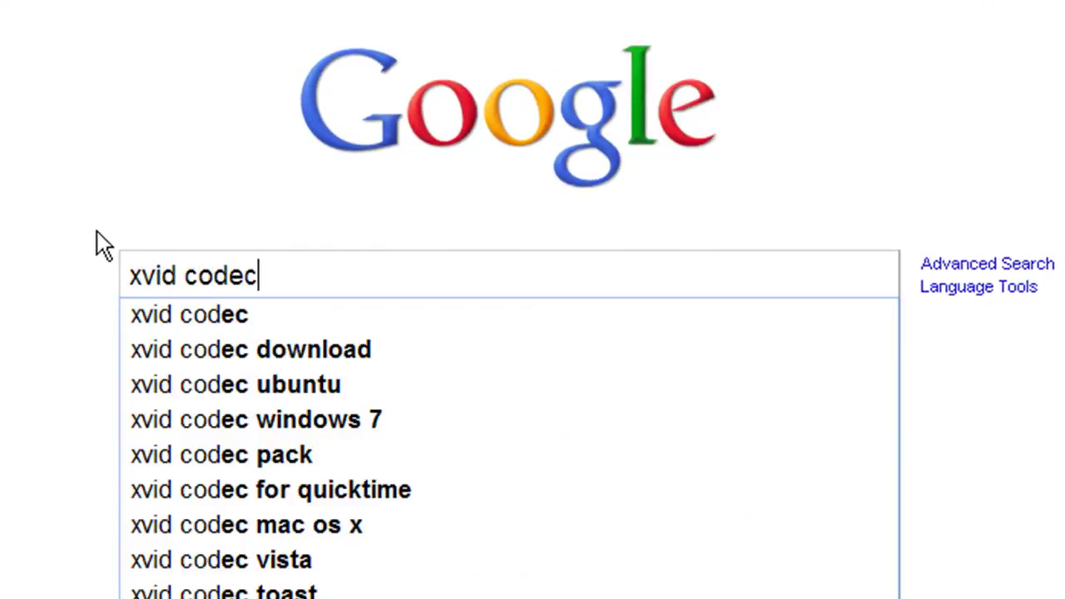
{"action": "key", "text": "Escape"}
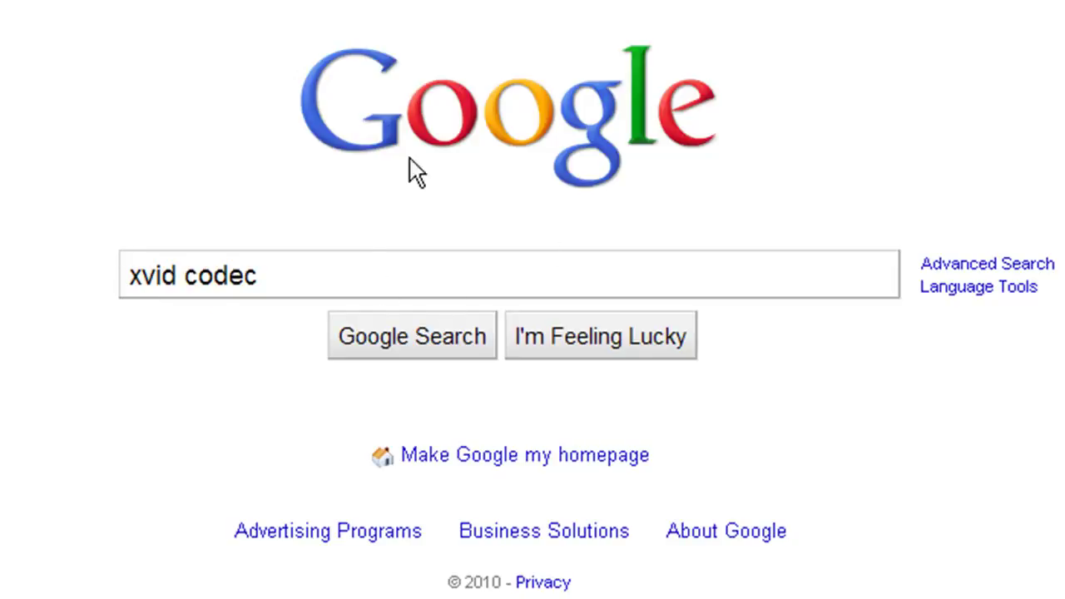
{"action": "key", "text": "Return"}
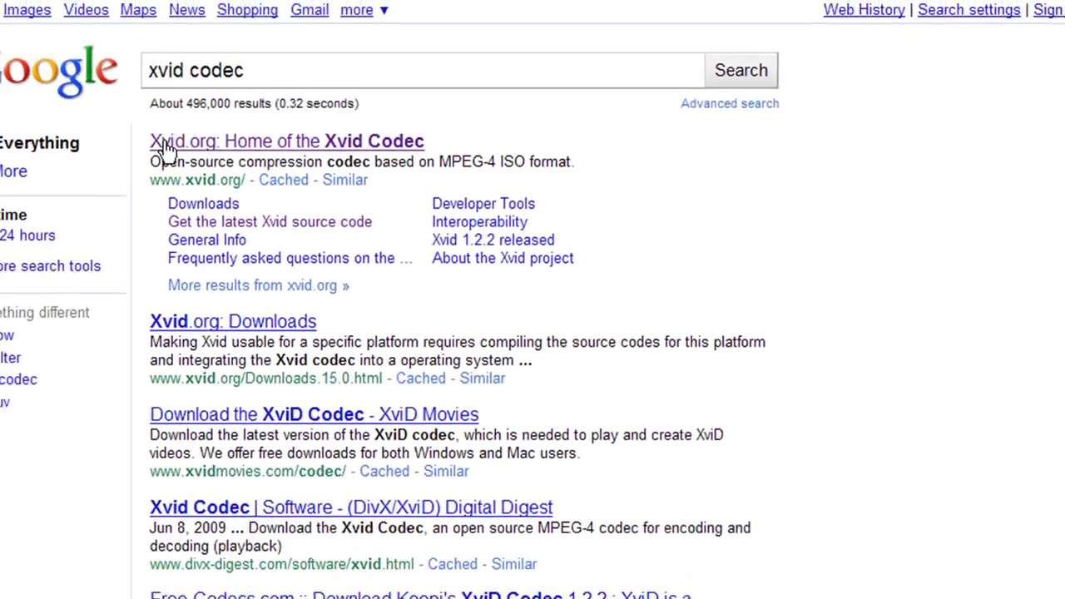
Step: Open the Xvid.org home page from the search results and go to the Downloads page for the Xvid codec
{"action": "left_click", "coordinate": [428, 144]}
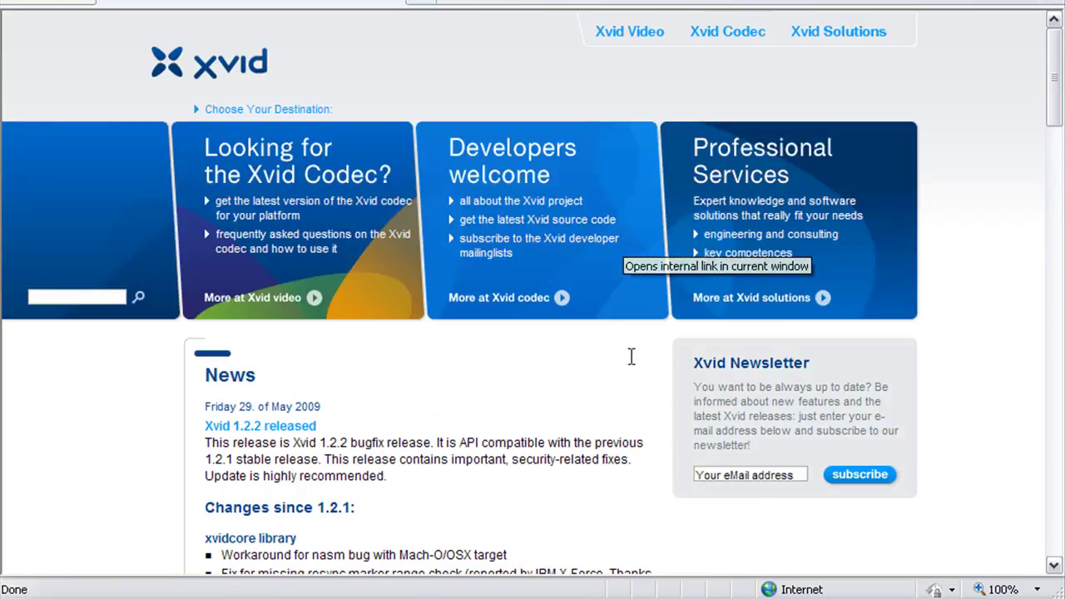
{"action": "mouse_move", "coordinate": [827, 14]}
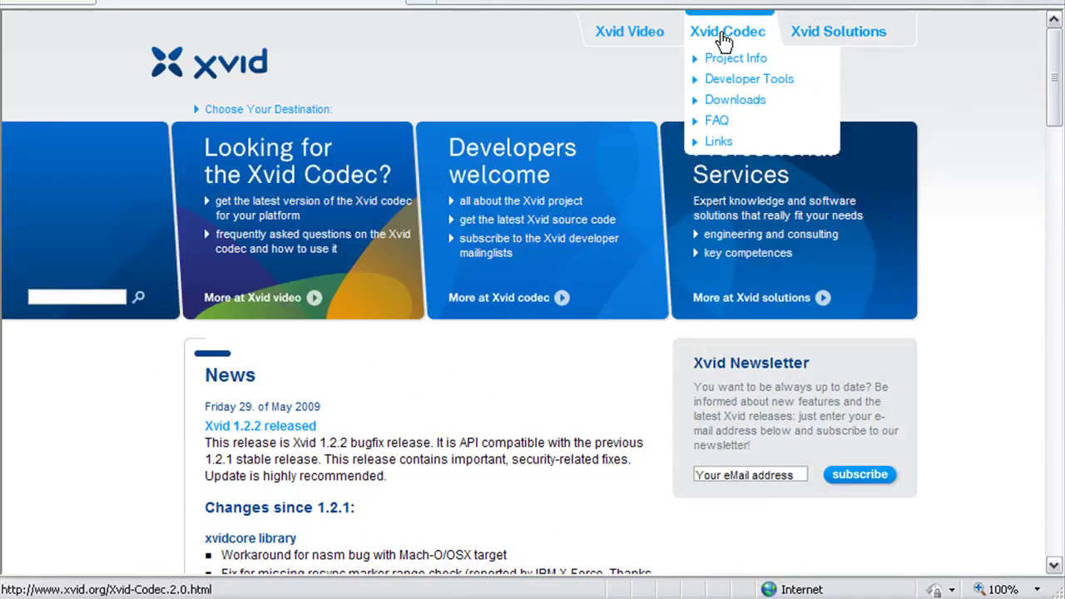
{"action": "mouse_move", "coordinate": [636, 38]}
{"action": "mouse_move", "coordinate": [723, 36]}
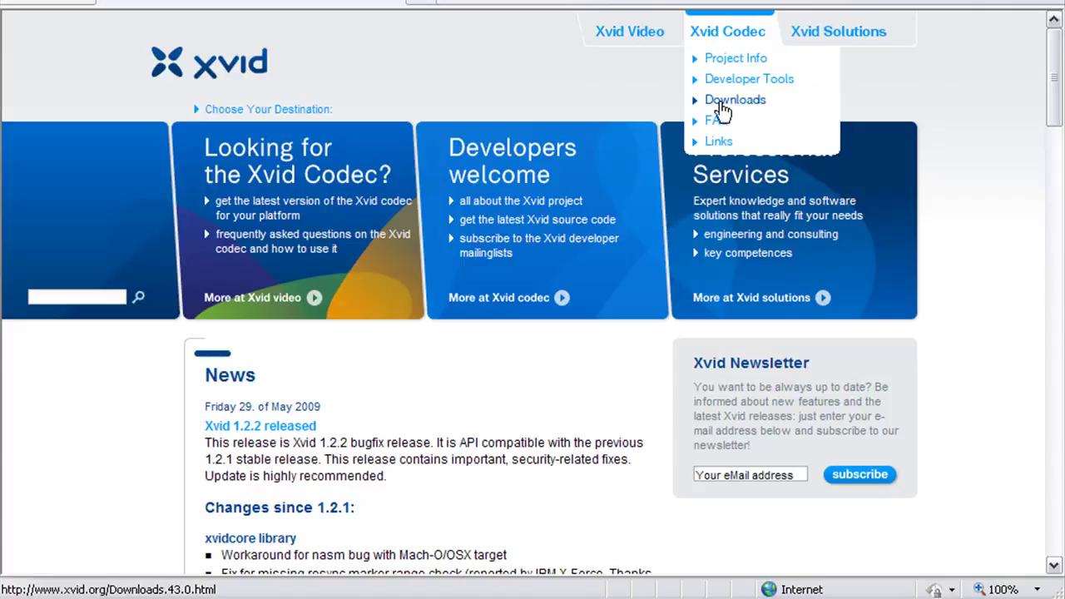
{"action": "left_click", "coordinate": [753, 99]}
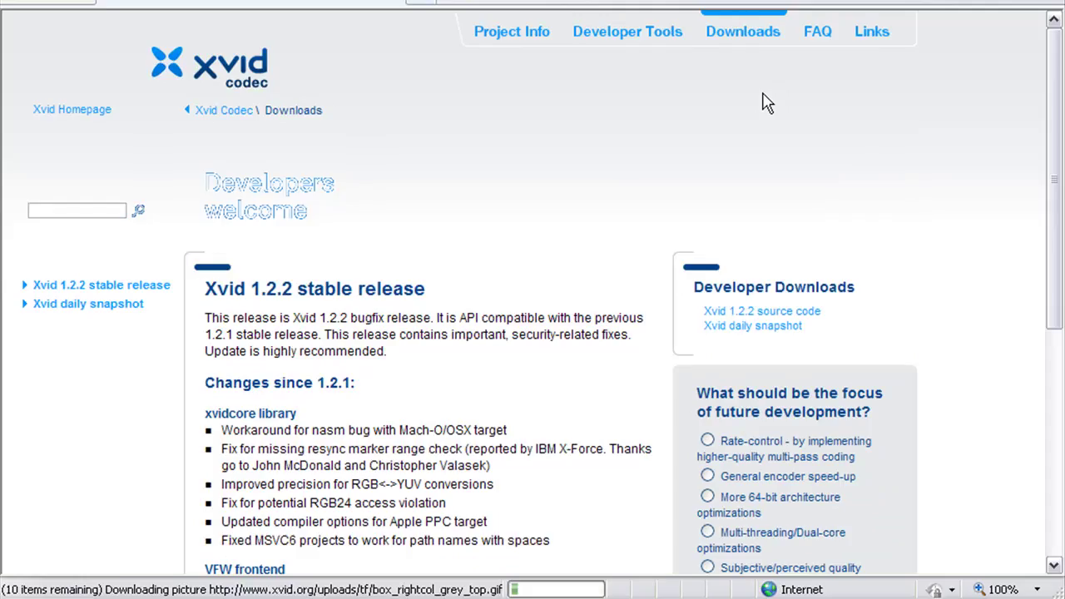
Step: Download xvidcore-1.2.2.zip and save it in the XviD Codec folder inside the desktop's Recording folder
{"action": "scroll", "coordinate": [412, 266], "scroll_direction": "down", "scroll_amount": 4}
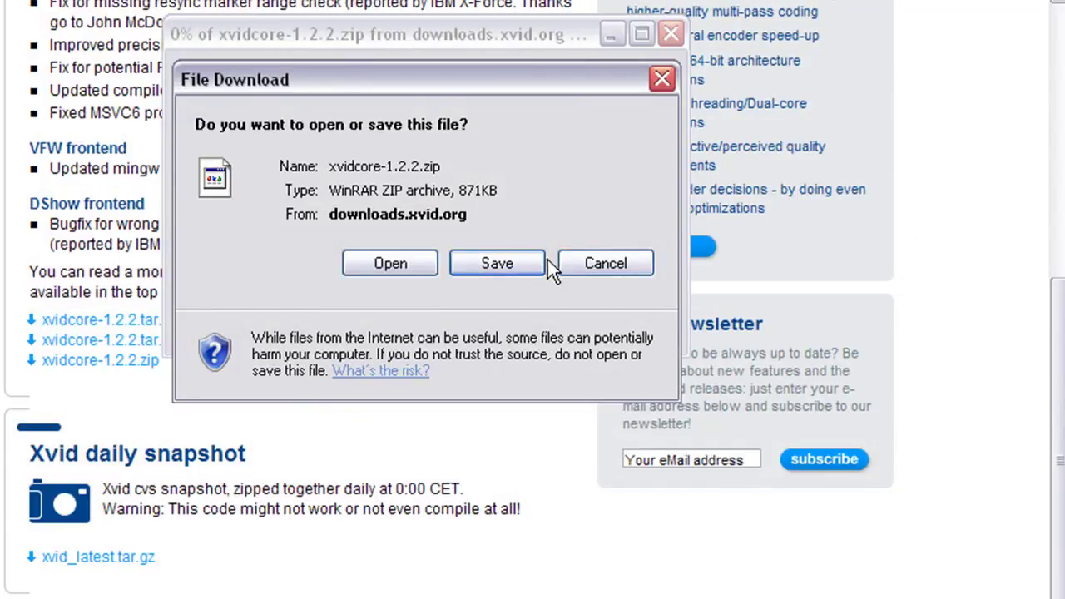
{"action": "left_click", "coordinate": [520, 257]}
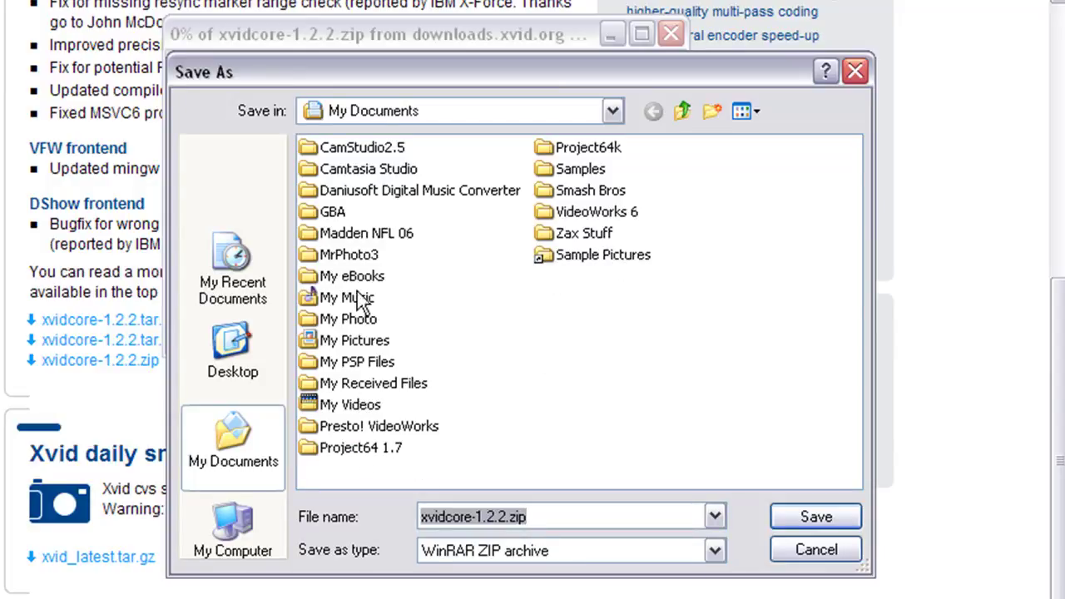
{"action": "left_click", "coordinate": [684, 109]}
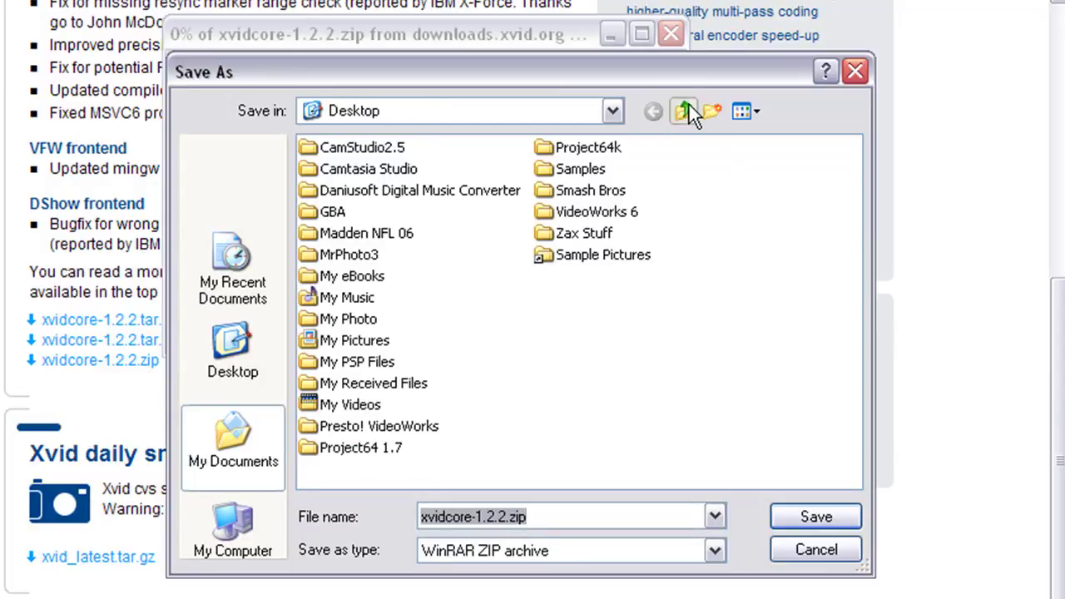
{"action": "double_click", "coordinate": [344, 344]}
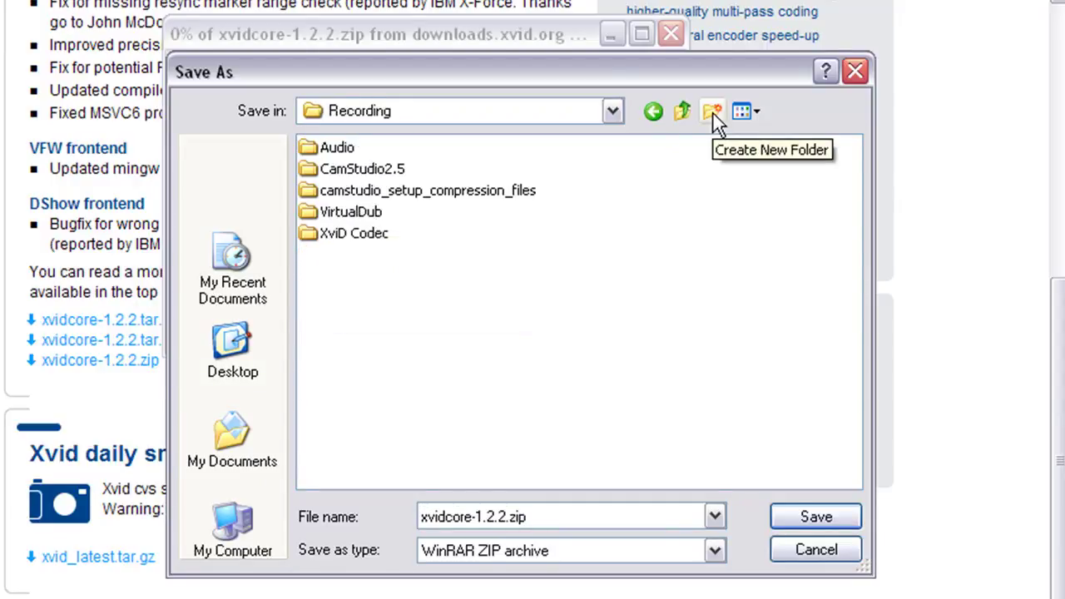
{"action": "double_click", "coordinate": [345, 235]}
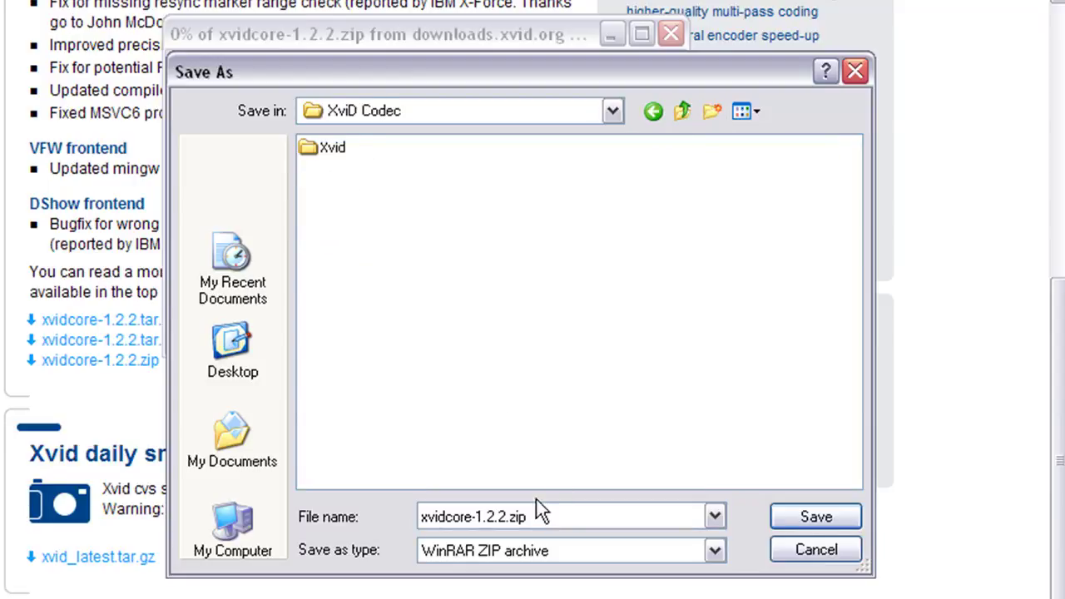
{"action": "left_click", "coordinate": [784, 516]}
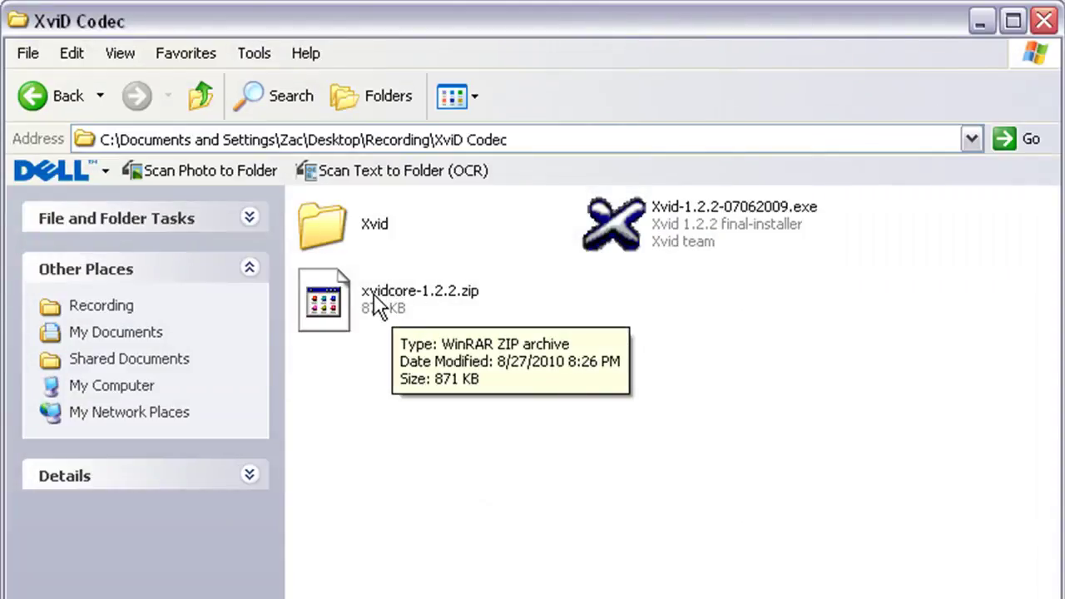
Step: Open xvidcore-1.2.2.zip from the XviD Codec folder using Compressed (zipped) Folders
{"action": "double_click", "coordinate": [374, 298]}
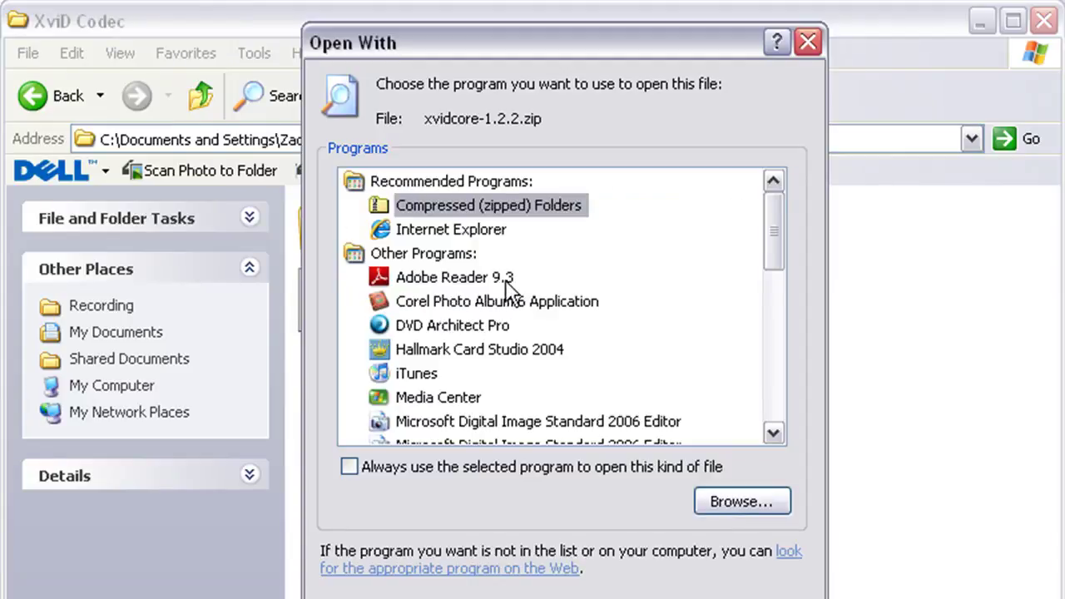
{"action": "key", "text": "Return"}
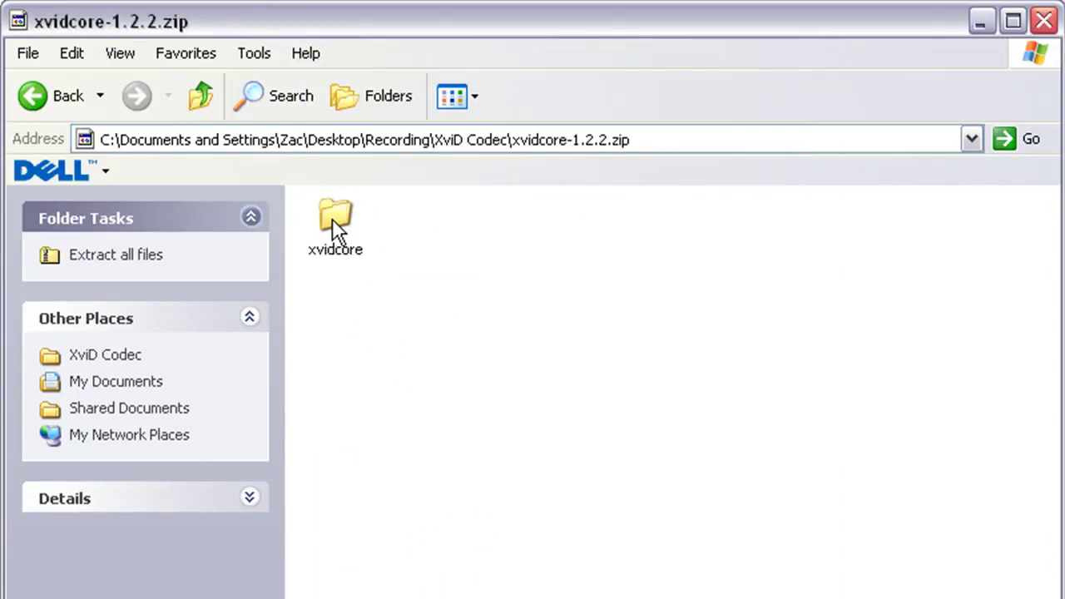
{"action": "left_click", "coordinate": [164, 265]}
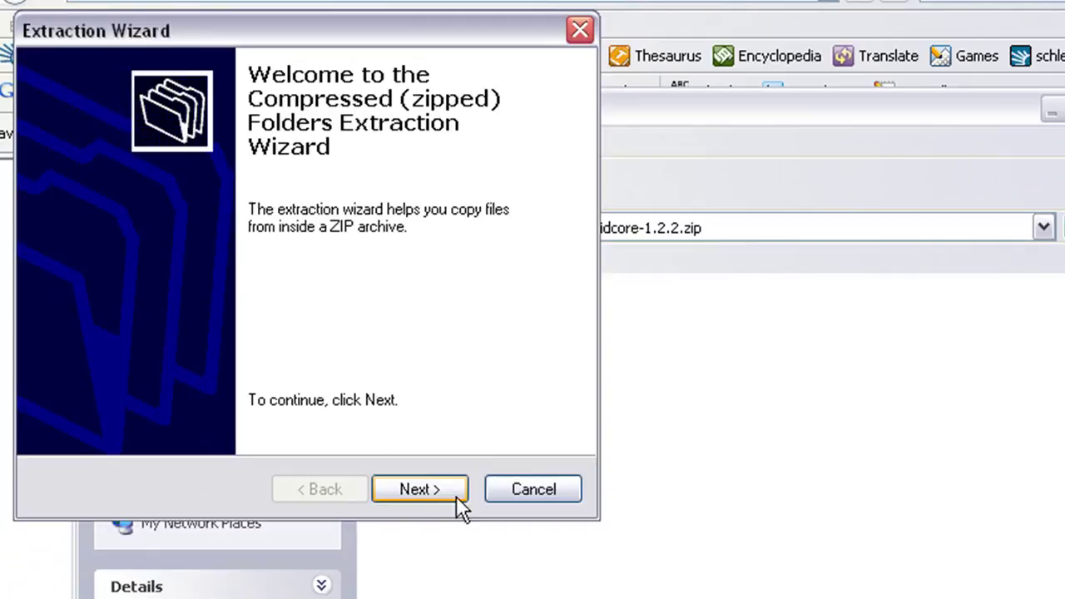
{"action": "left_click", "coordinate": [424, 489]}
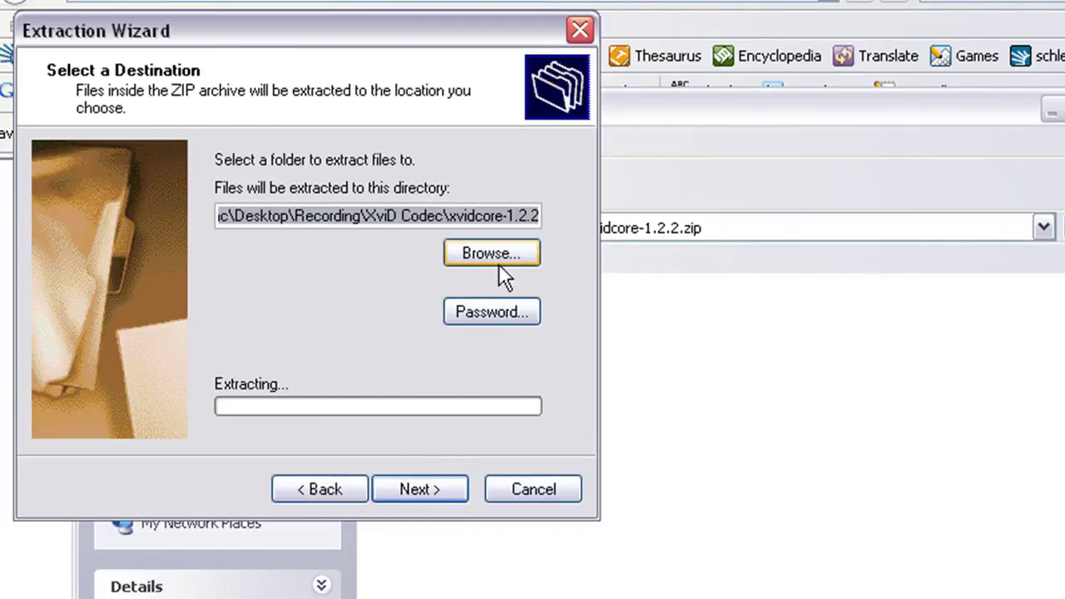
{"action": "left_click", "coordinate": [525, 492]}
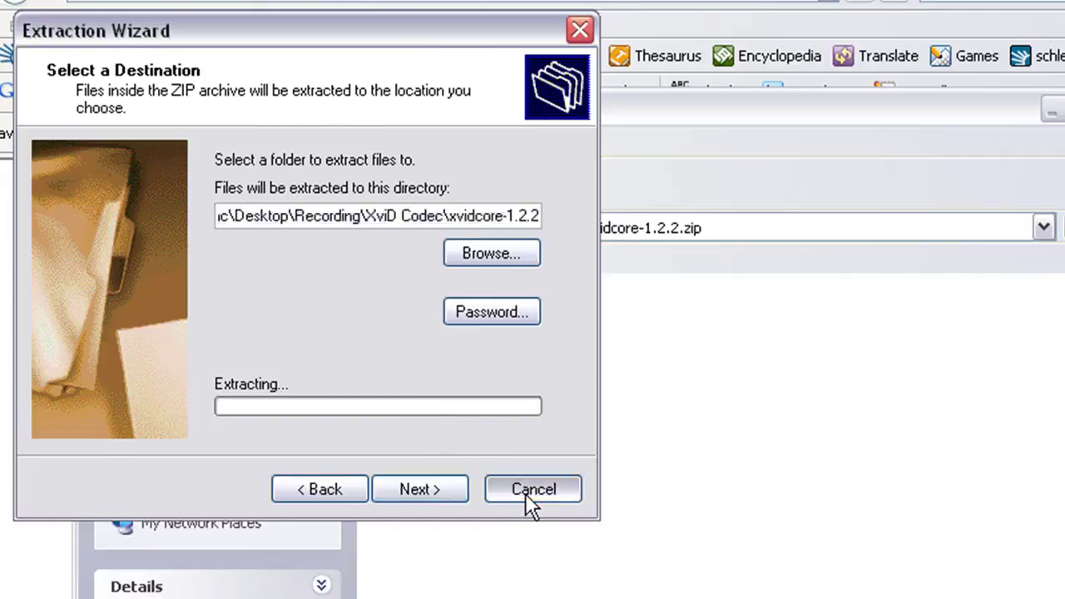
Step: Return to the XviD Codec folder and open the Xvid folder inside it
{"action": "left_click", "coordinate": [273, 184]}
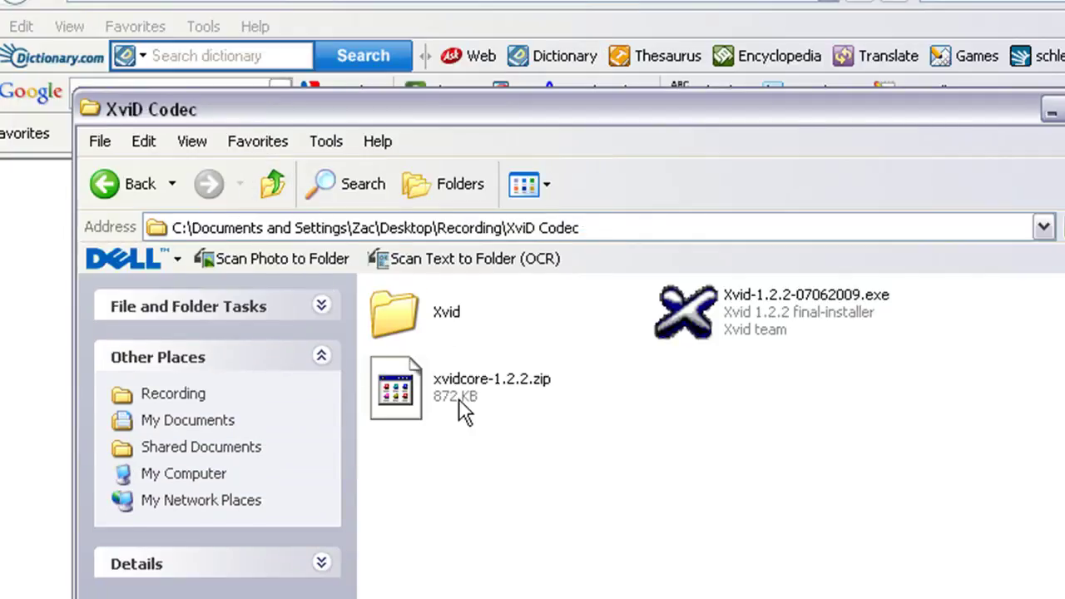
{"action": "double_click", "coordinate": [394, 311]}
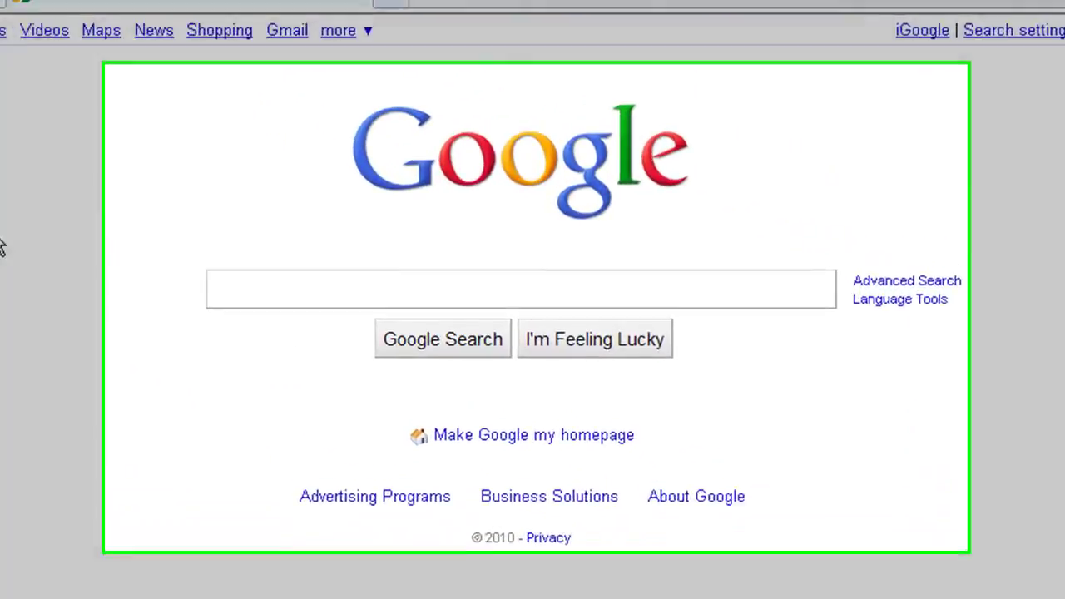
Step: Search Google for "virtualdub download"
{"action": "type", "text": "virtualdub"}
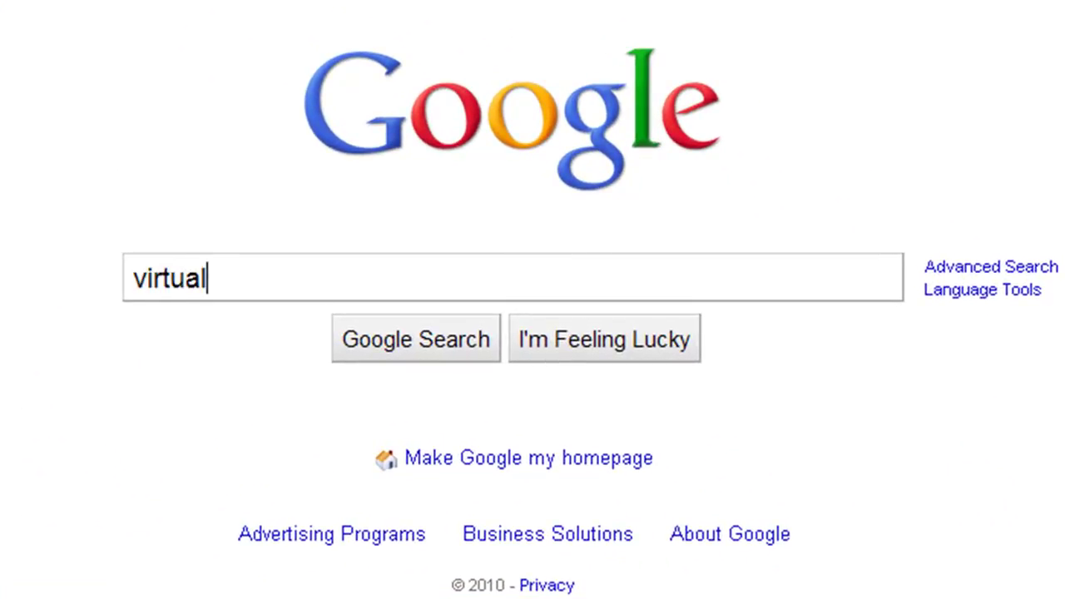
{"action": "key", "text": "BackSpace"}
{"action": "type", "text": "dub dow"}
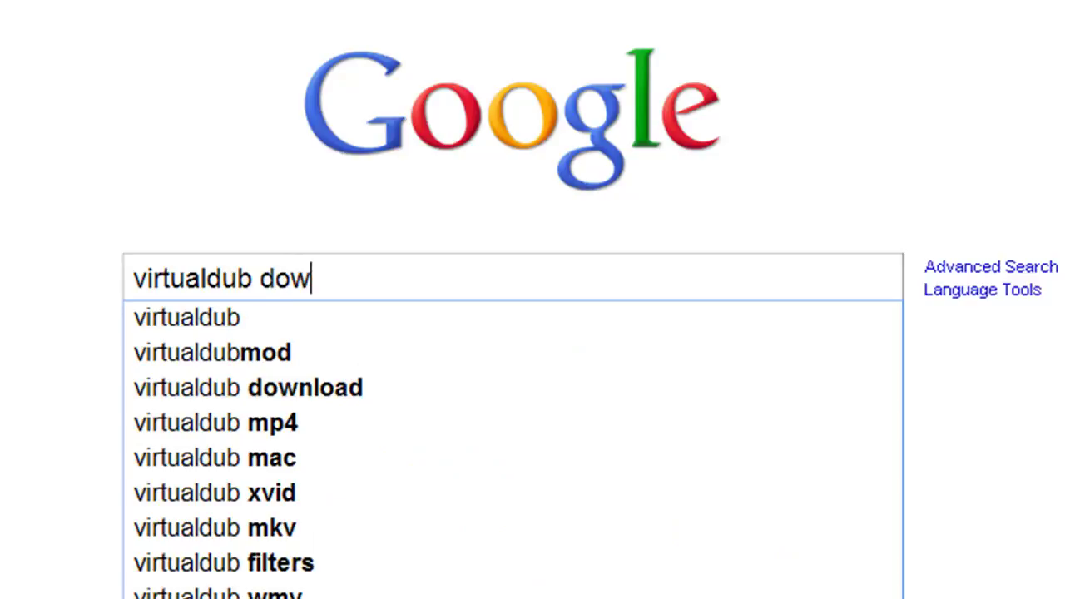
{"action": "type", "text": "nload"}
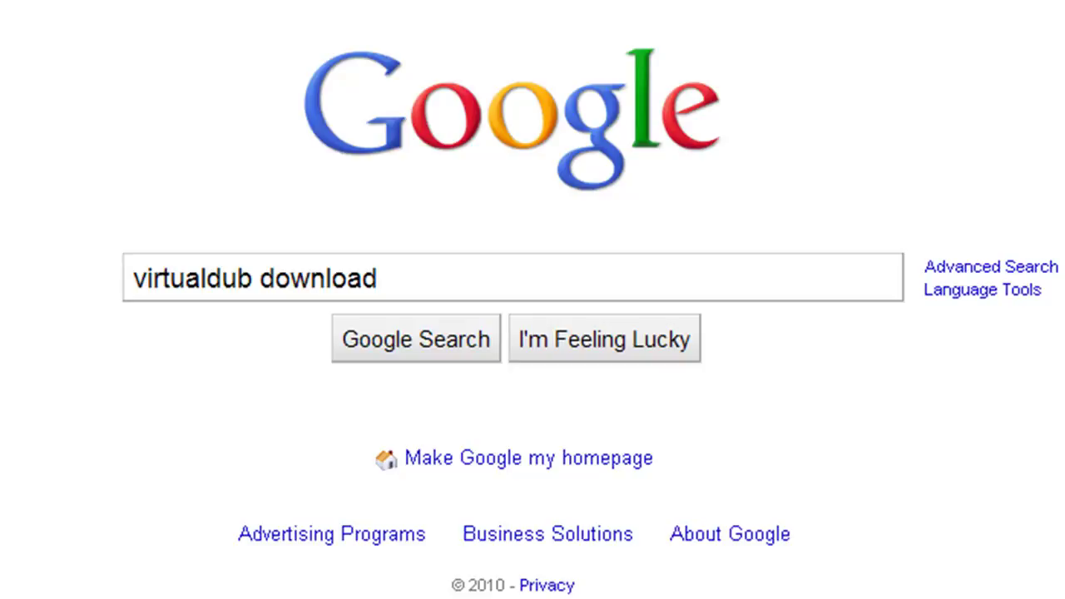
{"action": "key", "text": "Return"}
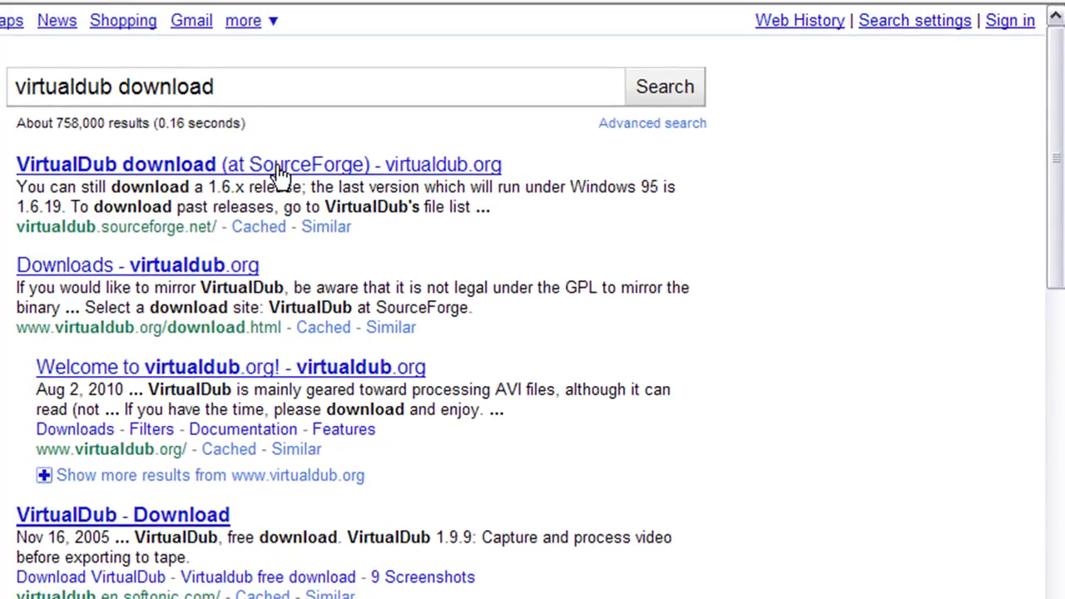
Step: Open the VirtualDub download page at SourceForge and request the stable 1.9.9 32-bit release build, VirtualDub-1.9.9.zip
{"action": "left_click", "coordinate": [283, 171]}
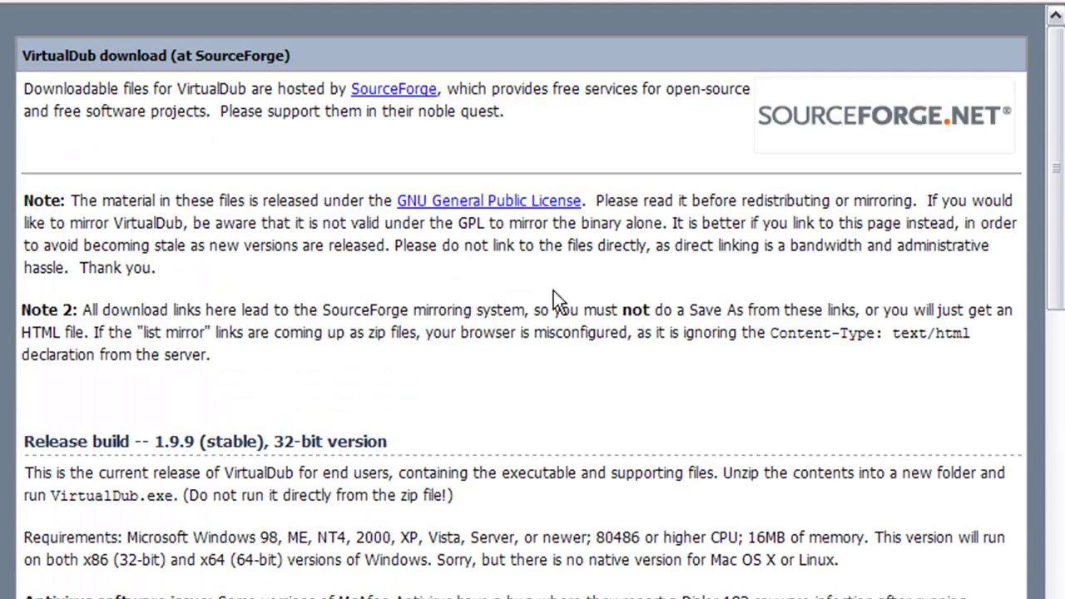
{"action": "scroll", "coordinate": [561, 292], "scroll_direction": "down", "scroll_amount": 5}
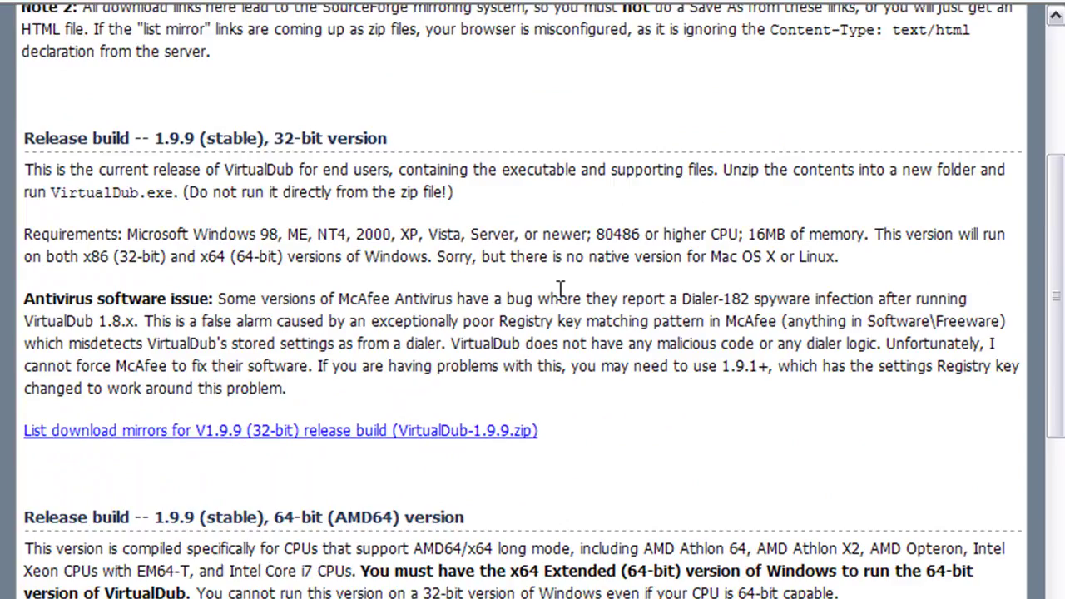
{"action": "scroll", "coordinate": [561, 291], "scroll_direction": "down", "scroll_amount": 2}
{"action": "scroll", "coordinate": [562, 299], "scroll_direction": "up", "scroll_amount": 2}
{"action": "left_click_drag", "start_coordinate": [48, 133], "coordinate": [377, 158]}
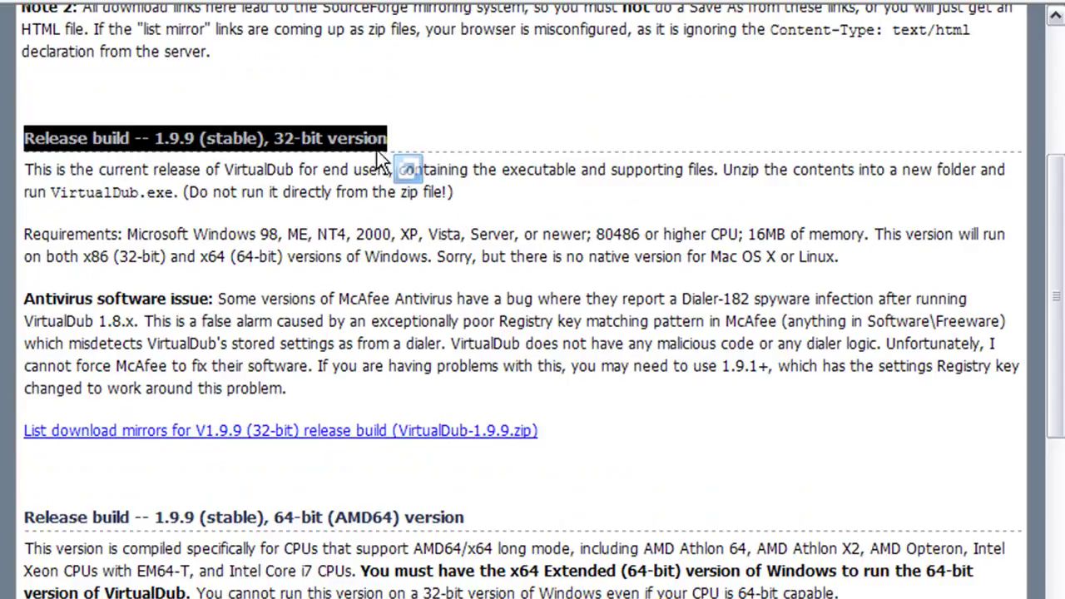
{"action": "left_click", "coordinate": [513, 121]}
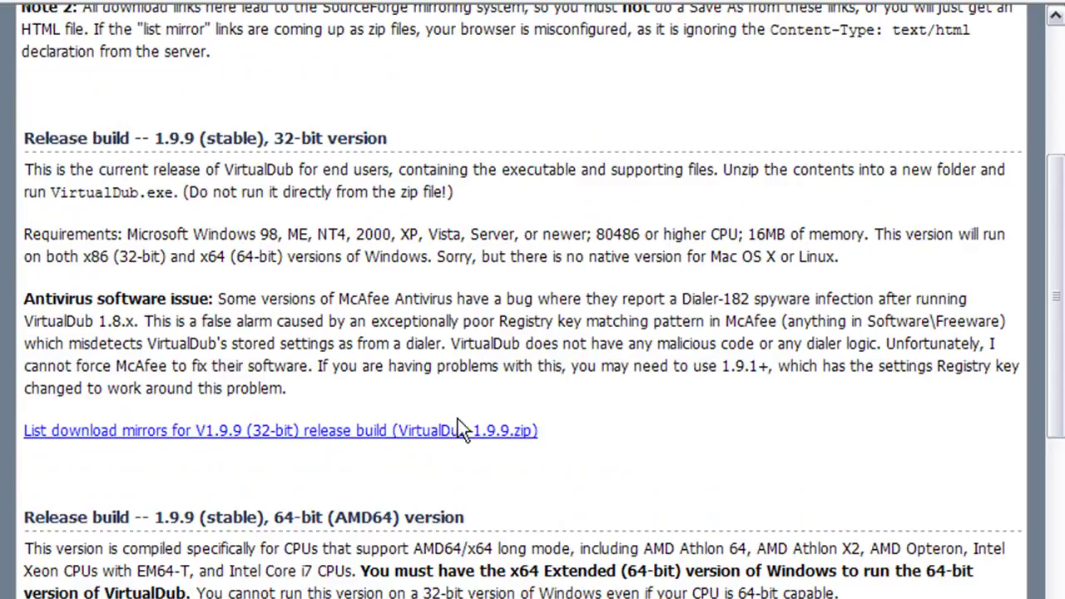
{"action": "left_click", "coordinate": [396, 434]}
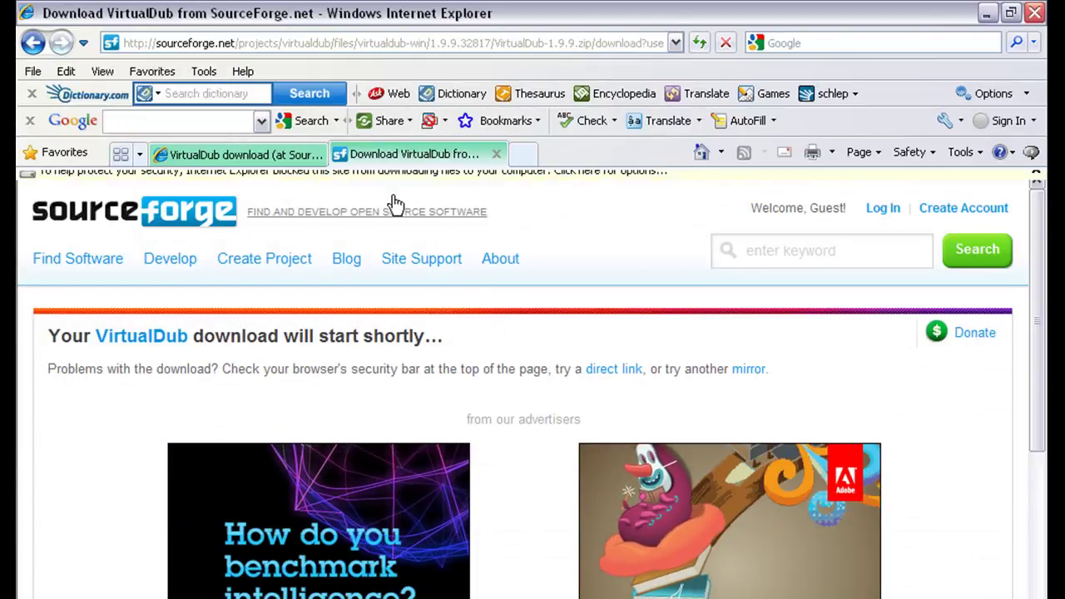
Step: Allow the blocked download and save VirtualDub-1.9.9.zip in a new folder named "v dub 2" inside the Recording folder
{"action": "left_click", "coordinate": [531, 181]}
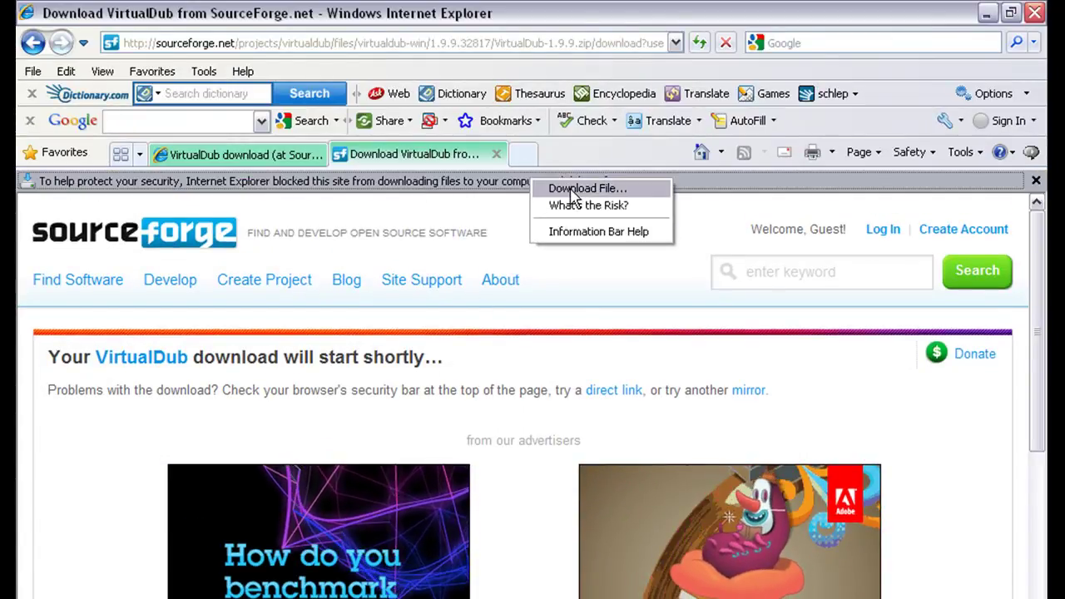
{"action": "left_click", "coordinate": [553, 188]}
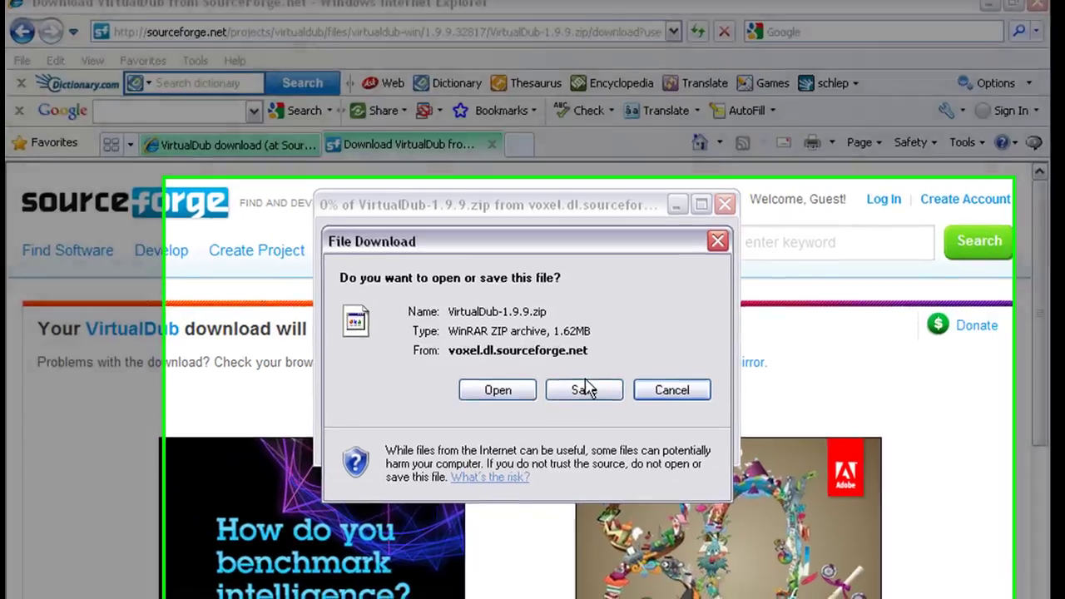
{"action": "left_click", "coordinate": [584, 389]}
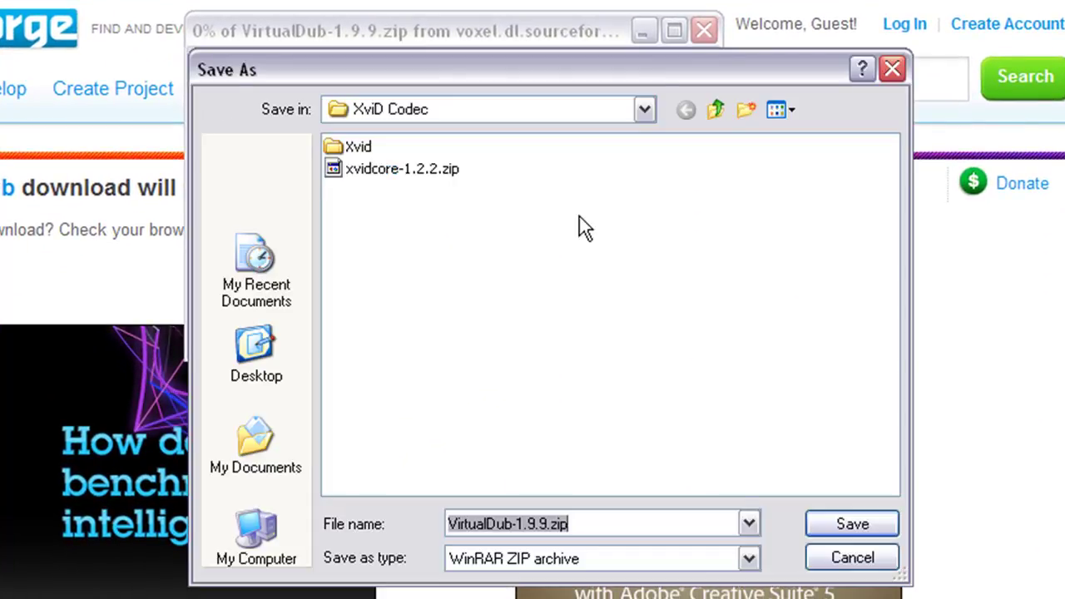
{"action": "left_click", "coordinate": [717, 115]}
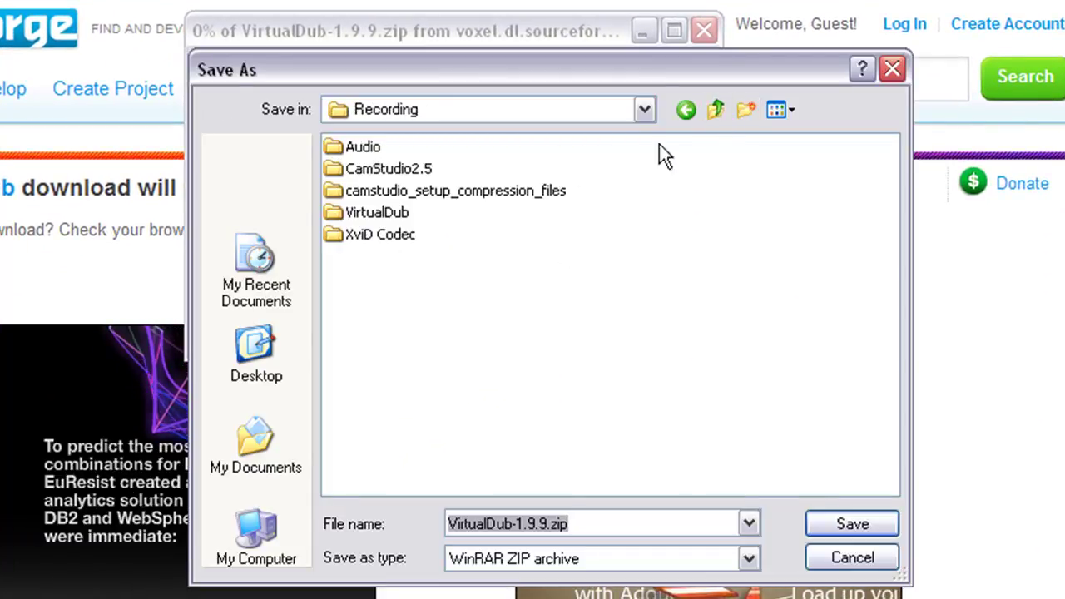
{"action": "left_click", "coordinate": [745, 111]}
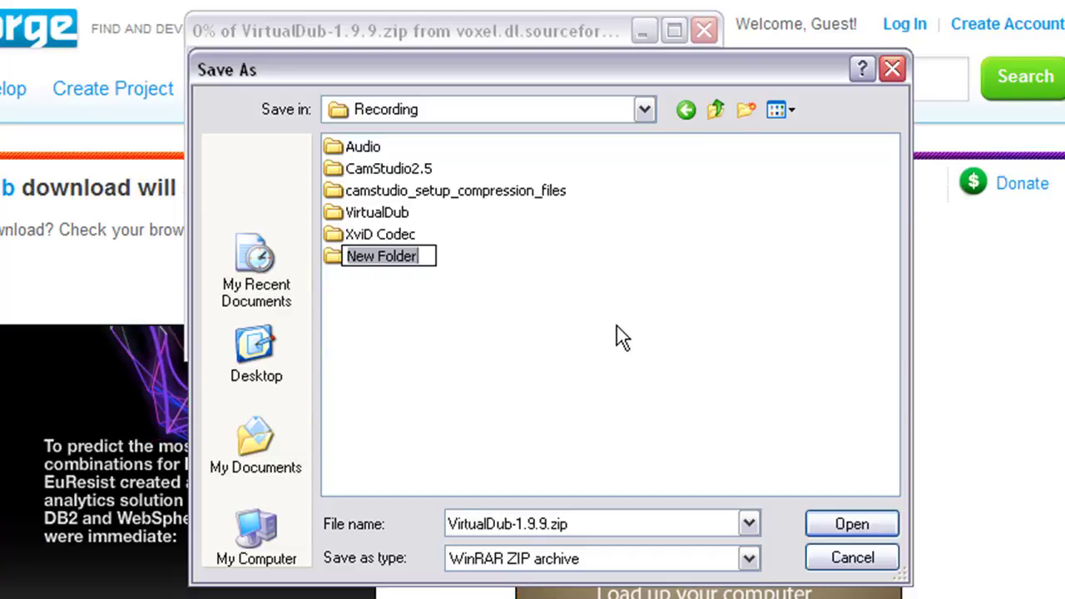
{"action": "type", "text": "v dub 2"}
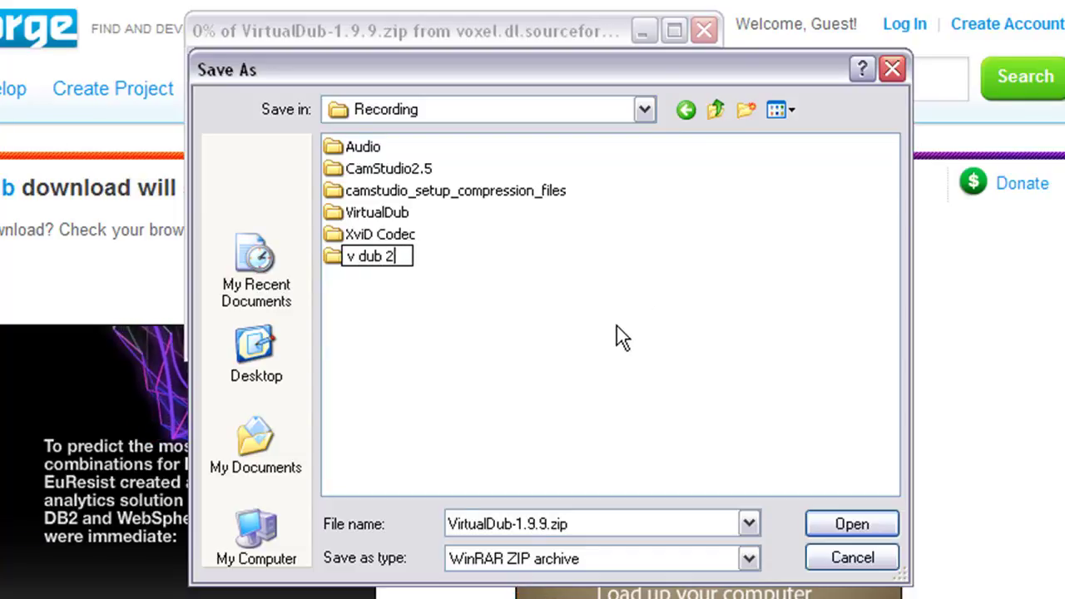
{"action": "left_click", "coordinate": [857, 526]}
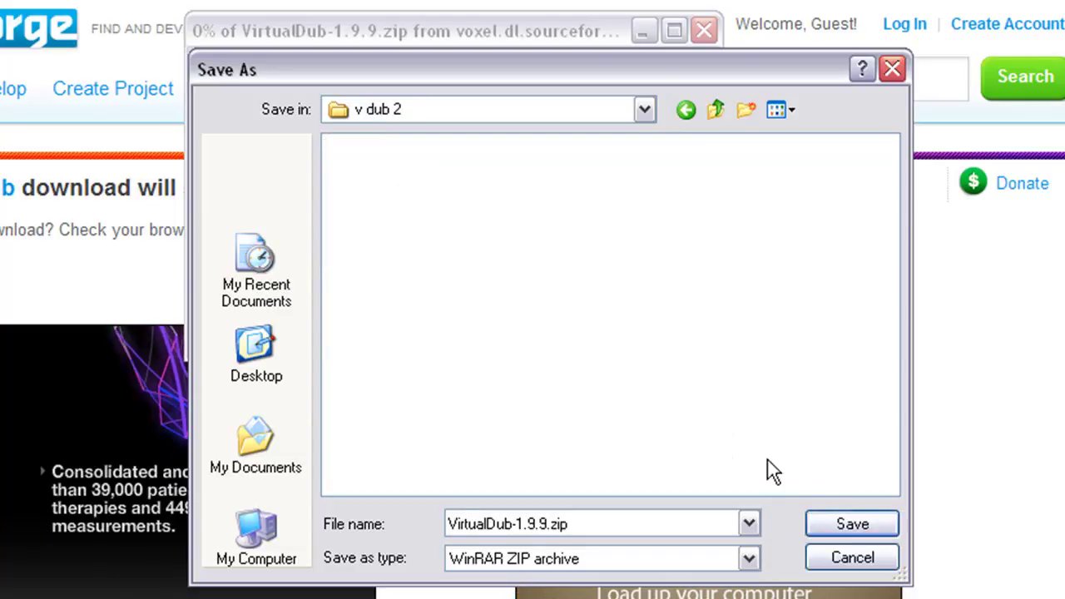
{"action": "left_click", "coordinate": [852, 525]}
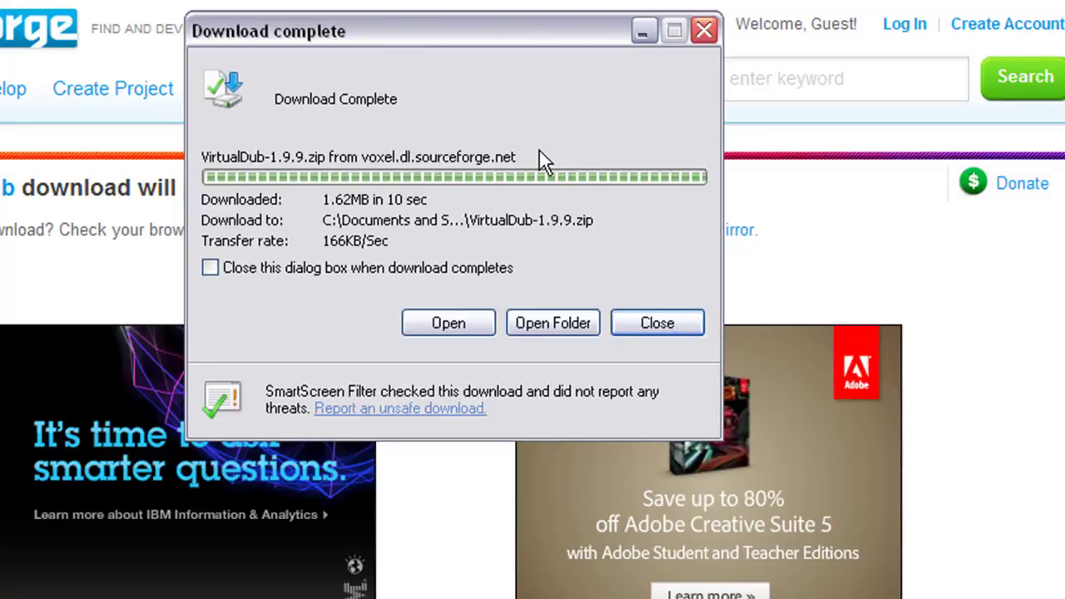
Step: Open the v dub 2 folder and extract VirtualDub-1.9.9.zip into its default VirtualDub-1.9.9 subfolder
{"action": "left_click", "coordinate": [535, 321]}
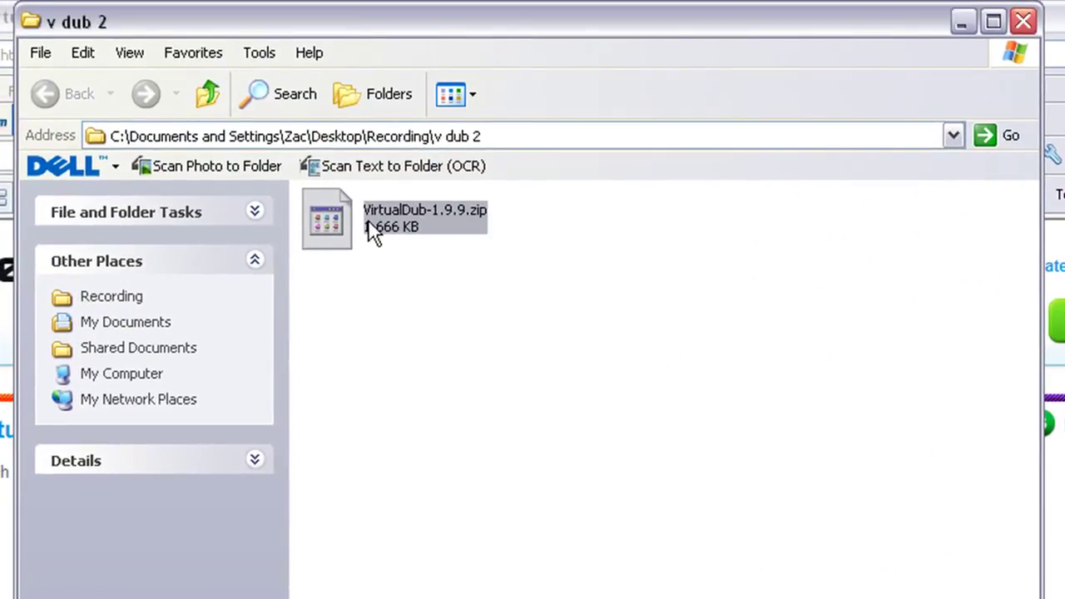
{"action": "left_click", "coordinate": [208, 96]}
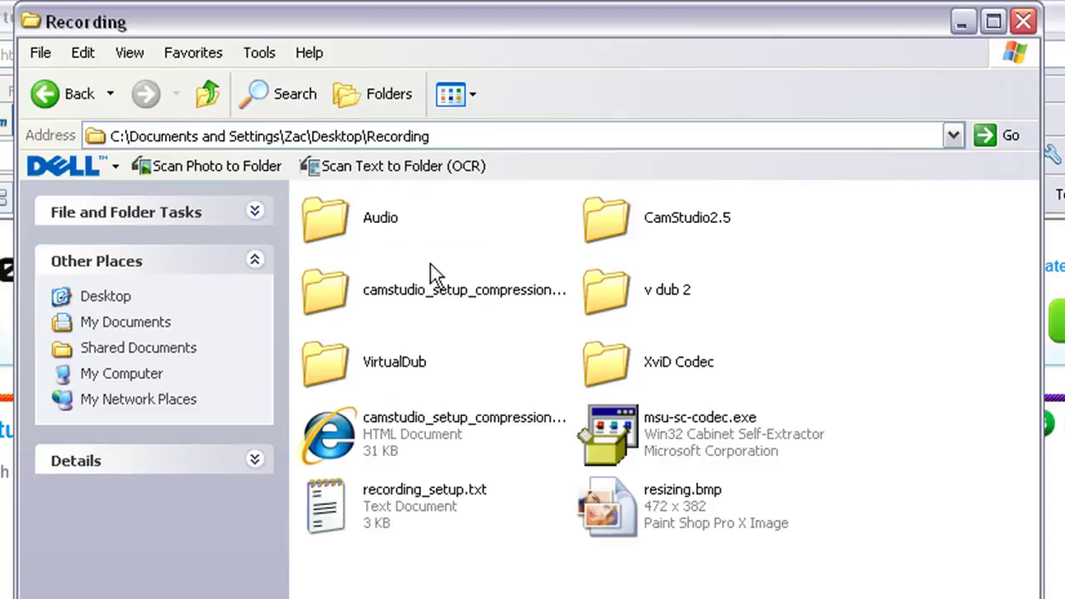
{"action": "double_click", "coordinate": [639, 289]}
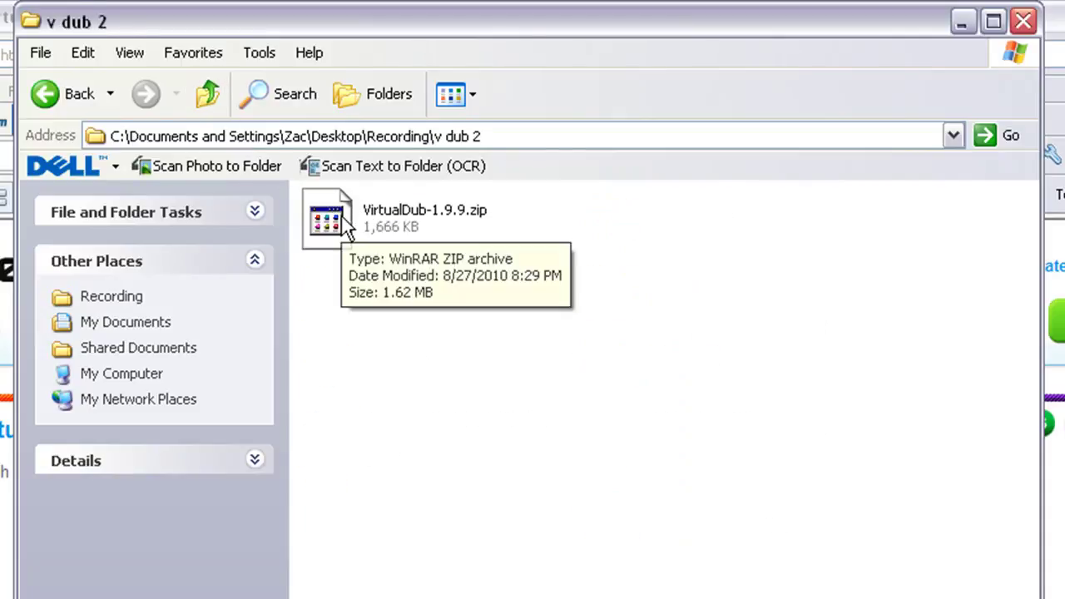
{"action": "right_click", "coordinate": [348, 232]}
{"action": "left_click", "coordinate": [423, 254]}
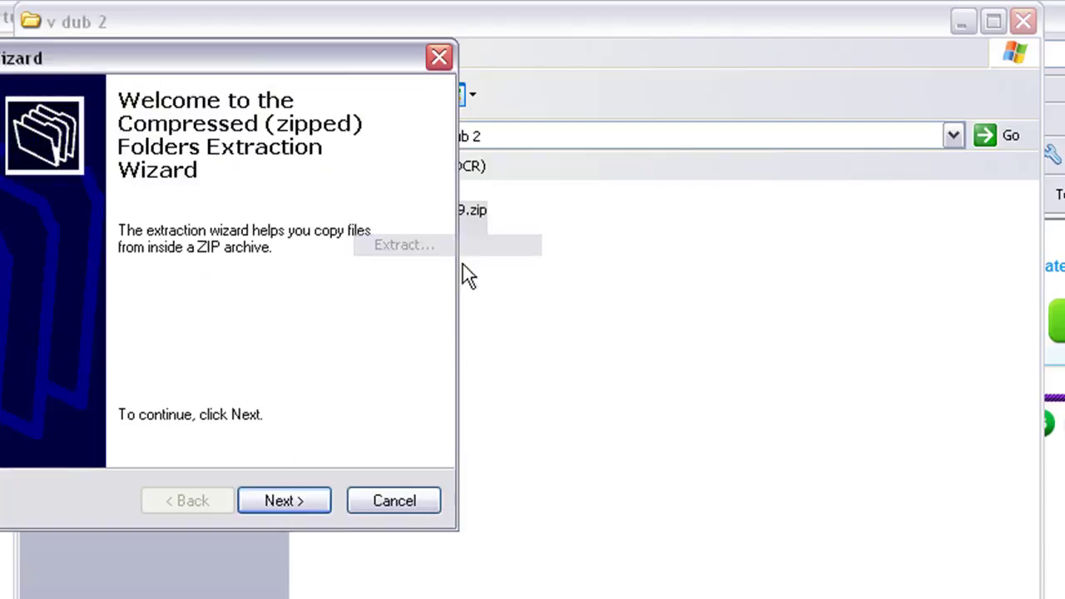
{"action": "left_click", "coordinate": [306, 502]}
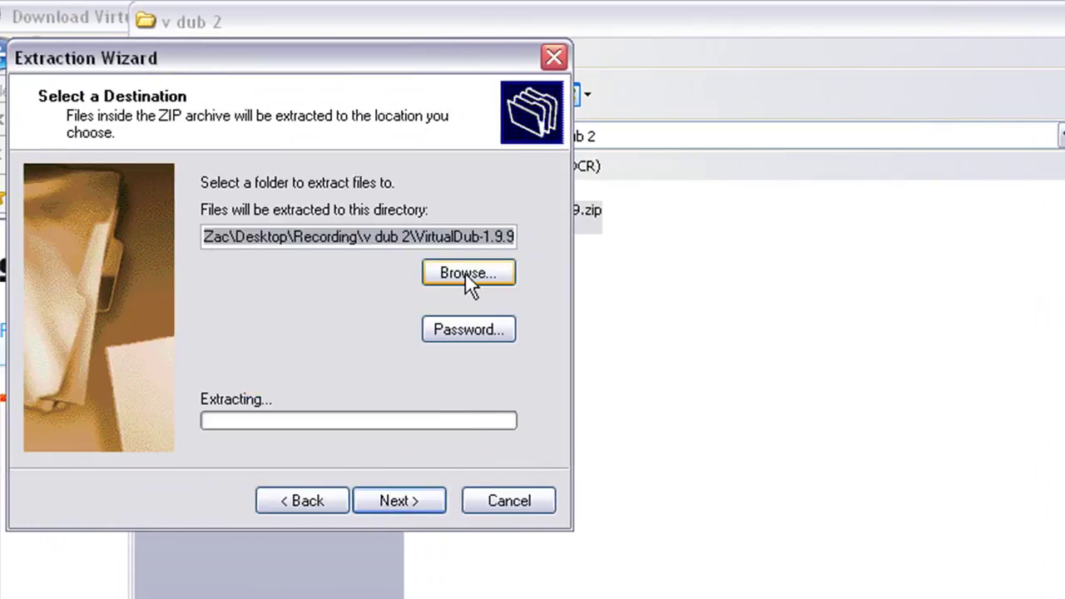
{"action": "left_click", "coordinate": [416, 503]}
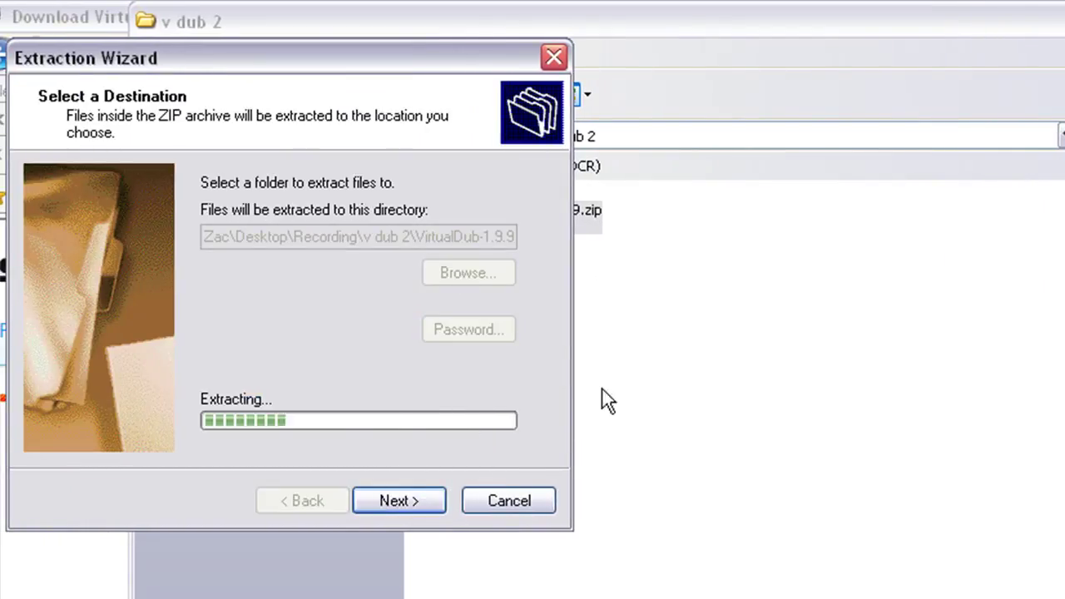
{"action": "left_click", "coordinate": [481, 503]}
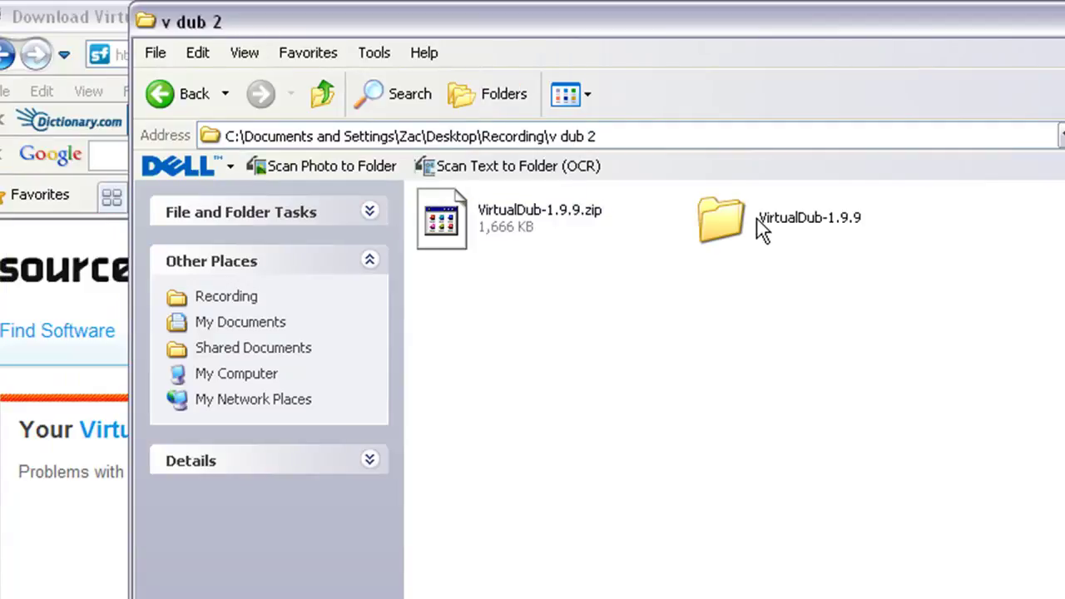
Step: Open the extracted VirtualDub-1.9.9 folder and launch VirtualDub.exe
{"action": "double_click", "coordinate": [757, 220]}
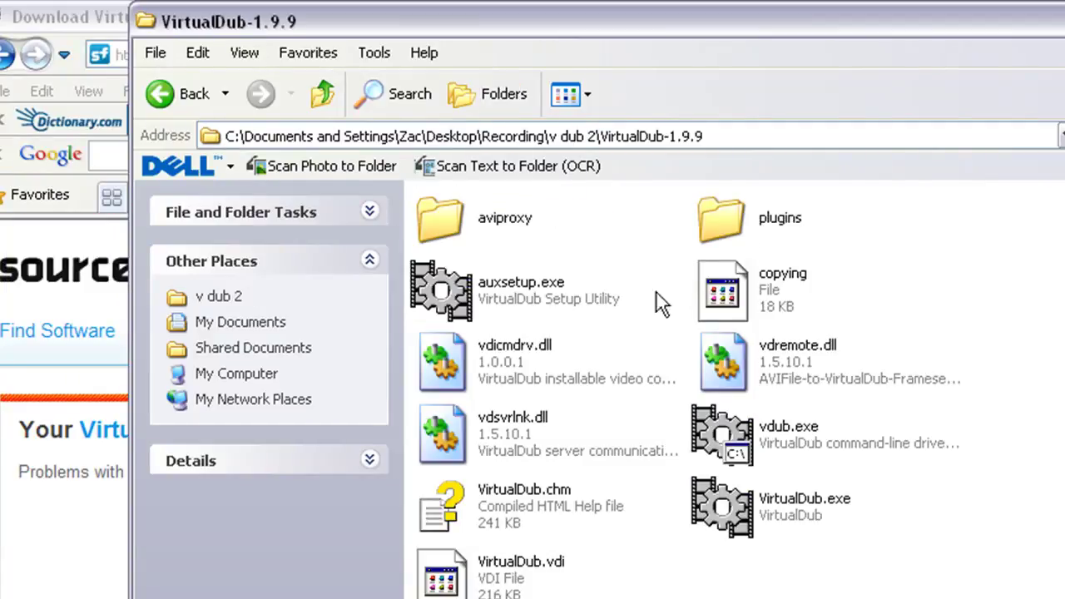
{"action": "double_click", "coordinate": [764, 515]}
{"action": "left_click", "coordinate": [718, 508]}
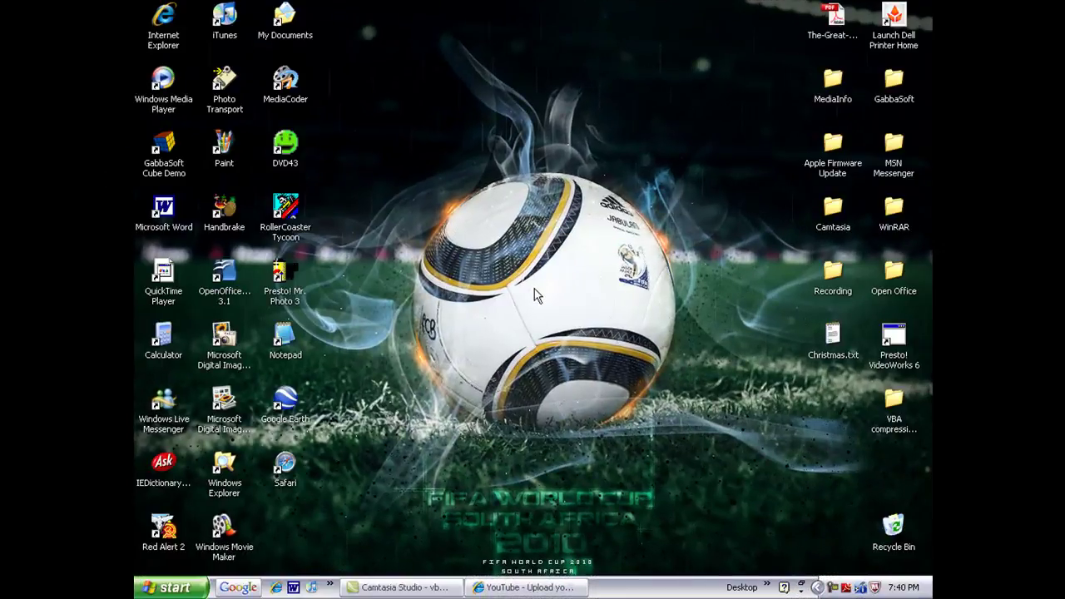
Step: Launch VisualBoyAdvance from the VisualBoy_Advance_1.8.0_beta3 folder under GBA in My Documents, and close the folder window
{"action": "double_click", "coordinate": [287, 27]}
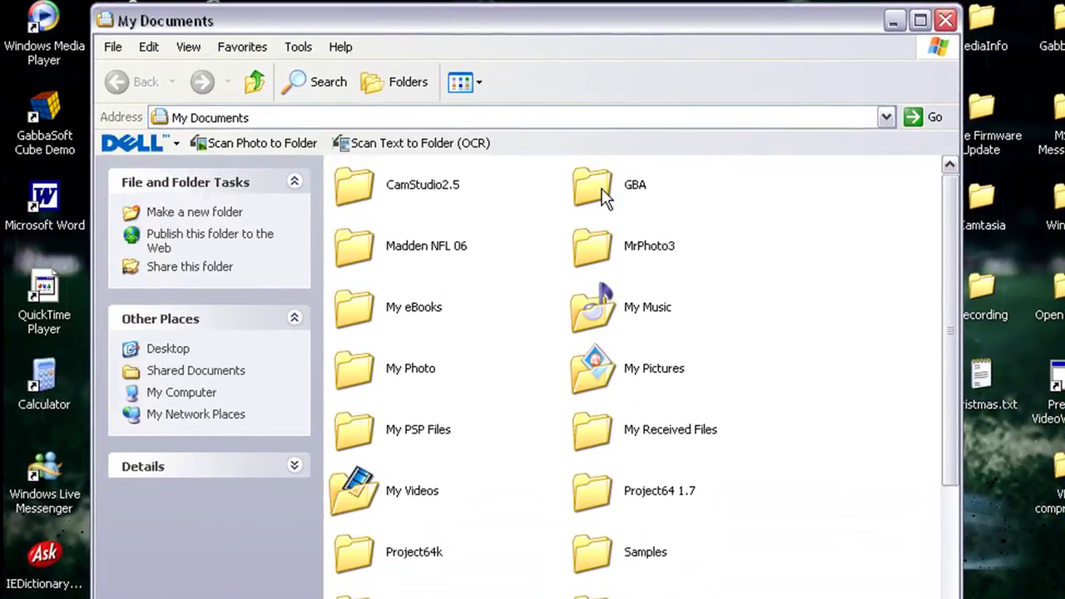
{"action": "double_click", "coordinate": [605, 197]}
{"action": "double_click", "coordinate": [592, 326]}
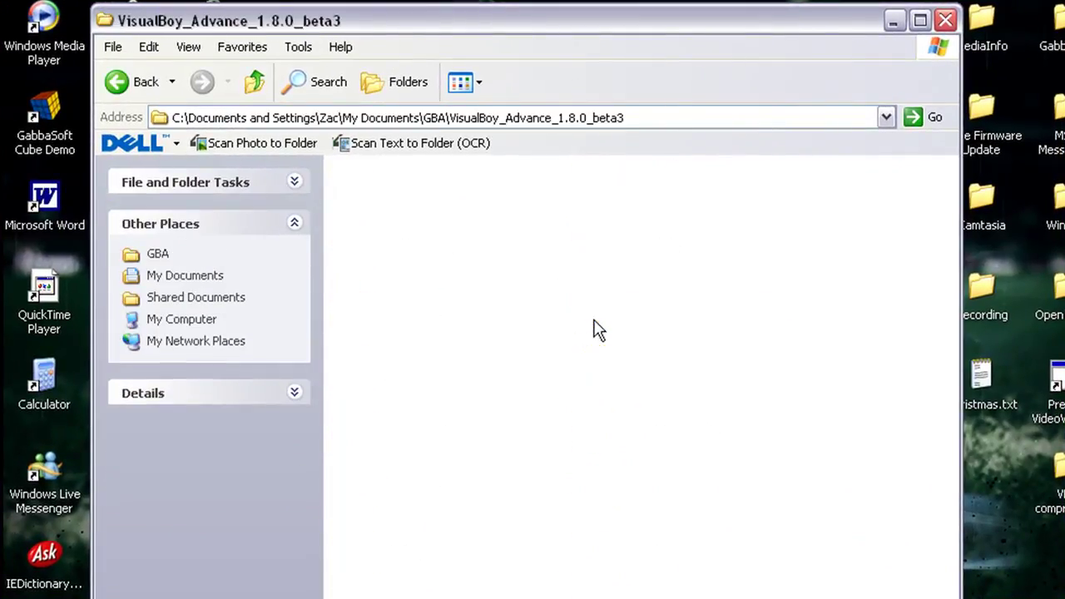
{"action": "left_click", "coordinate": [374, 323]}
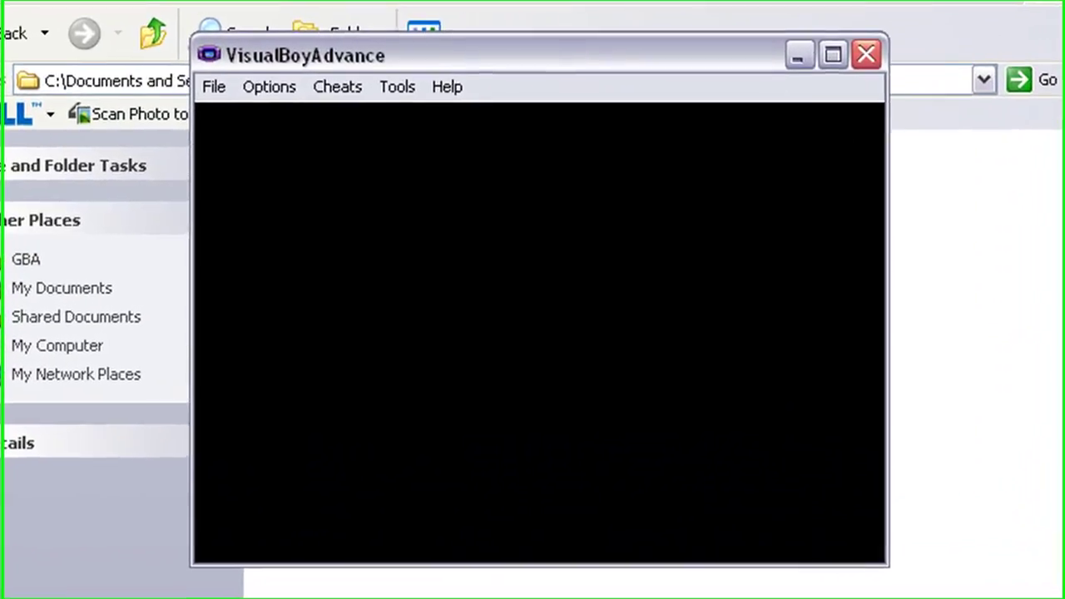
{"action": "left_click", "coordinate": [945, 20]}
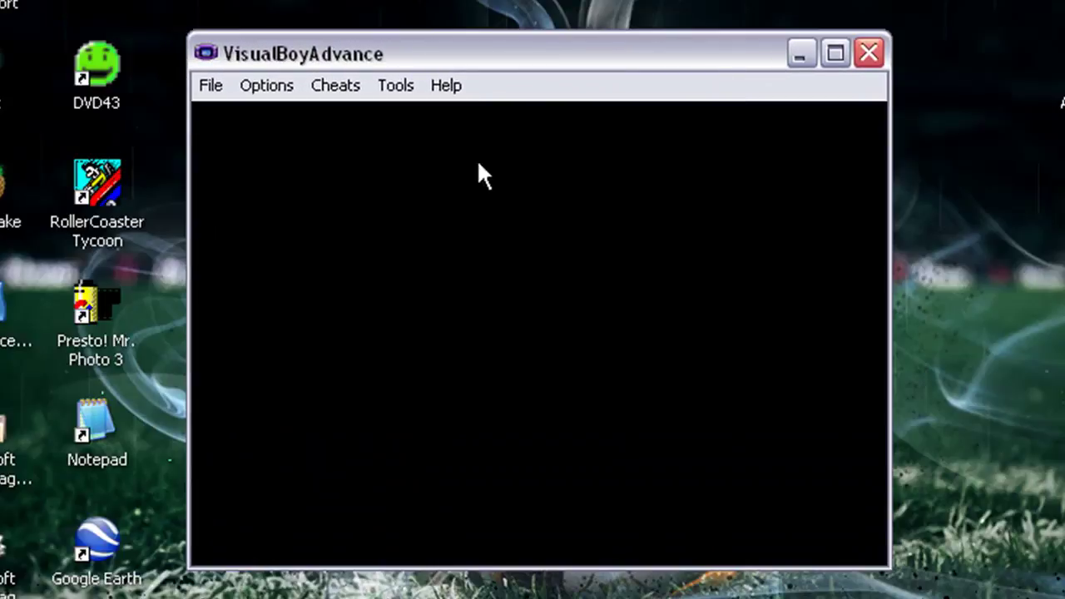
Step: Load the Golden Sun 2 - the Lost Age - GBA.zip ROM from the Golden Sun TLA folder
{"action": "left_click", "coordinate": [213, 90]}
{"action": "left_click", "coordinate": [210, 112]}
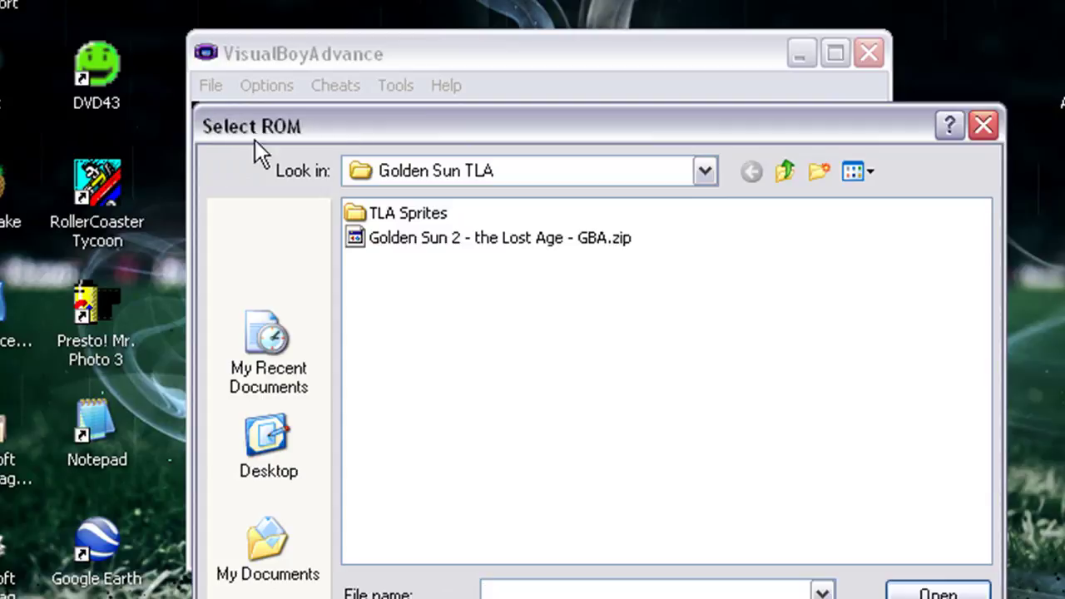
{"action": "double_click", "coordinate": [575, 234]}
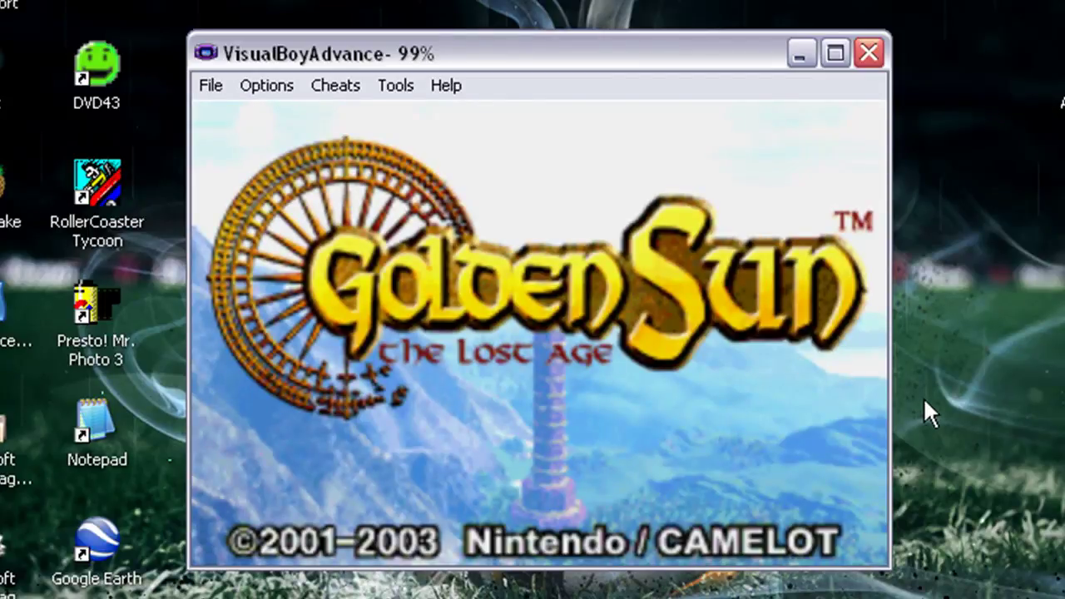
Step: Get past the title screen, back out of Continue, and enter Battle mode with the saved Felix game at Prox
{"action": "key", "text": "Return"}
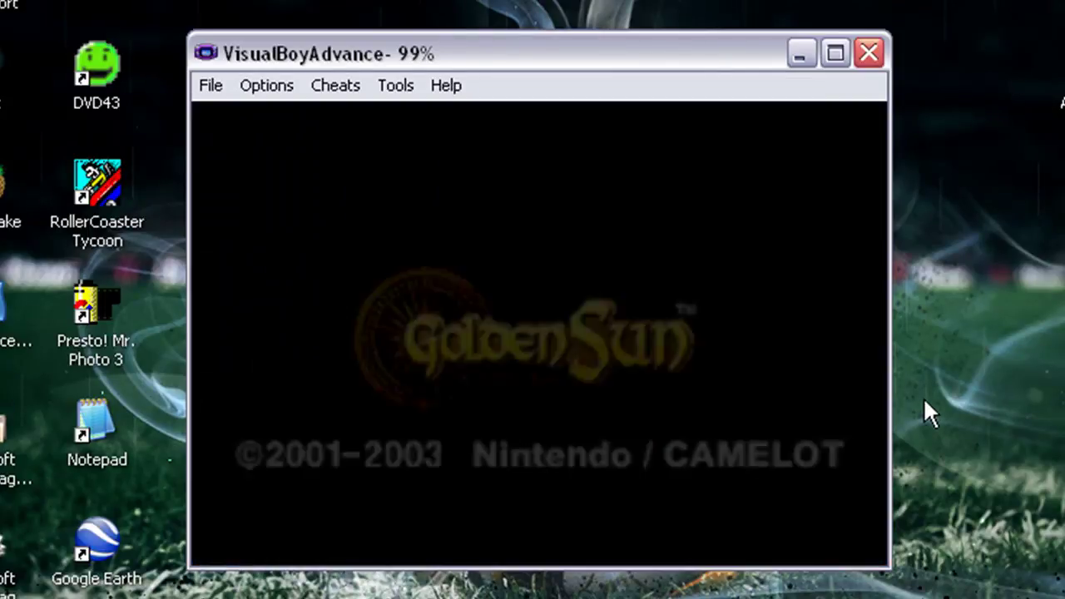
{"action": "key", "text": "Return"}
{"action": "key", "text": "x"}
{"action": "key", "text": "Return"}
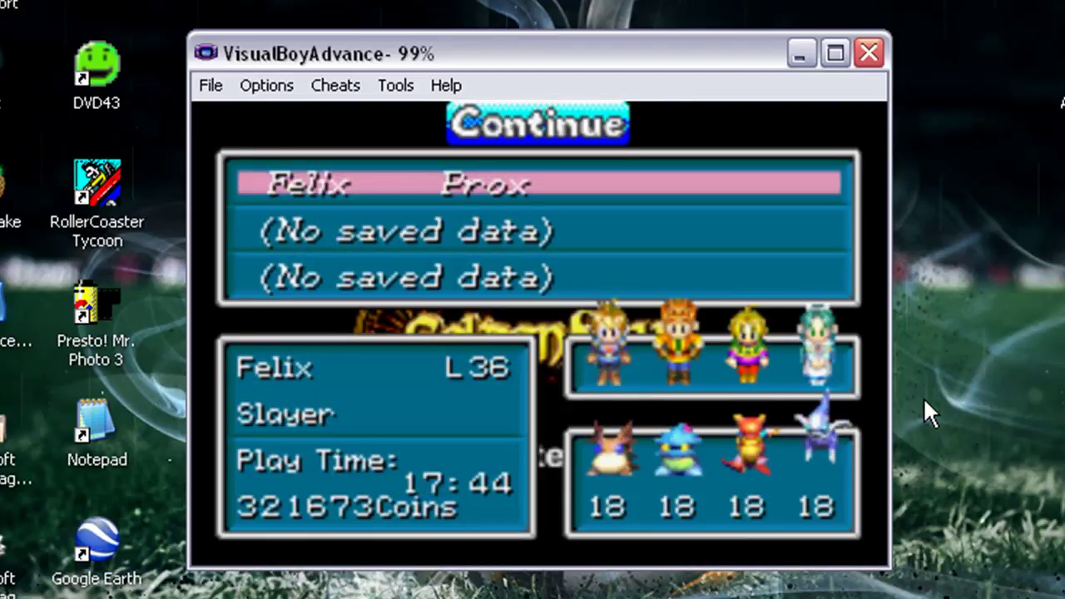
{"action": "key", "text": "x"}
{"action": "key", "text": "Return"}
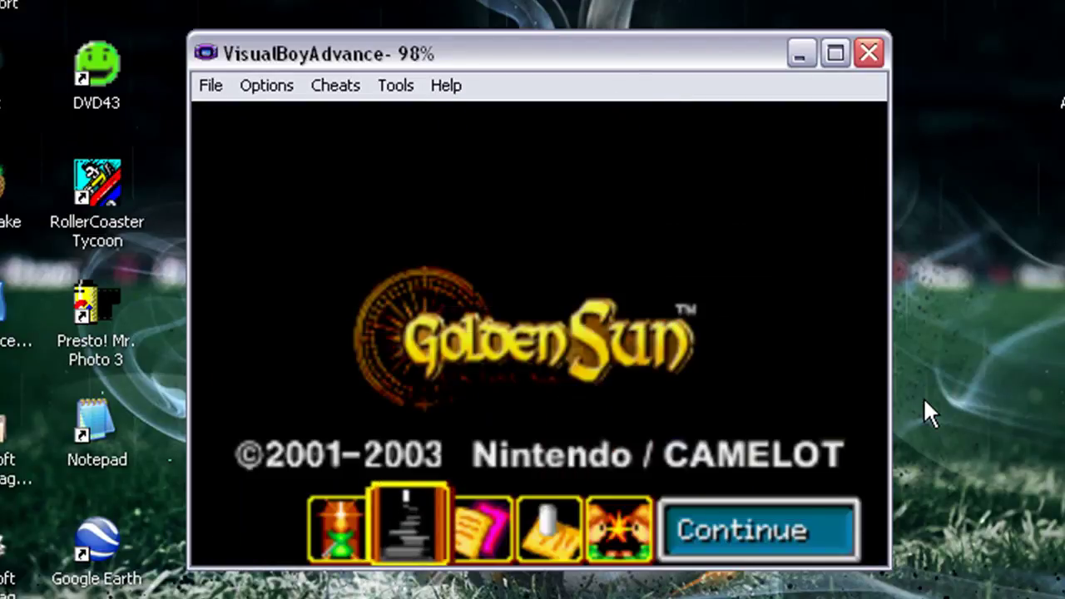
{"action": "key", "text": "Right"}
{"action": "key", "text": "Right"}
{"action": "key", "text": "Right"}
{"action": "key", "text": "Return"}
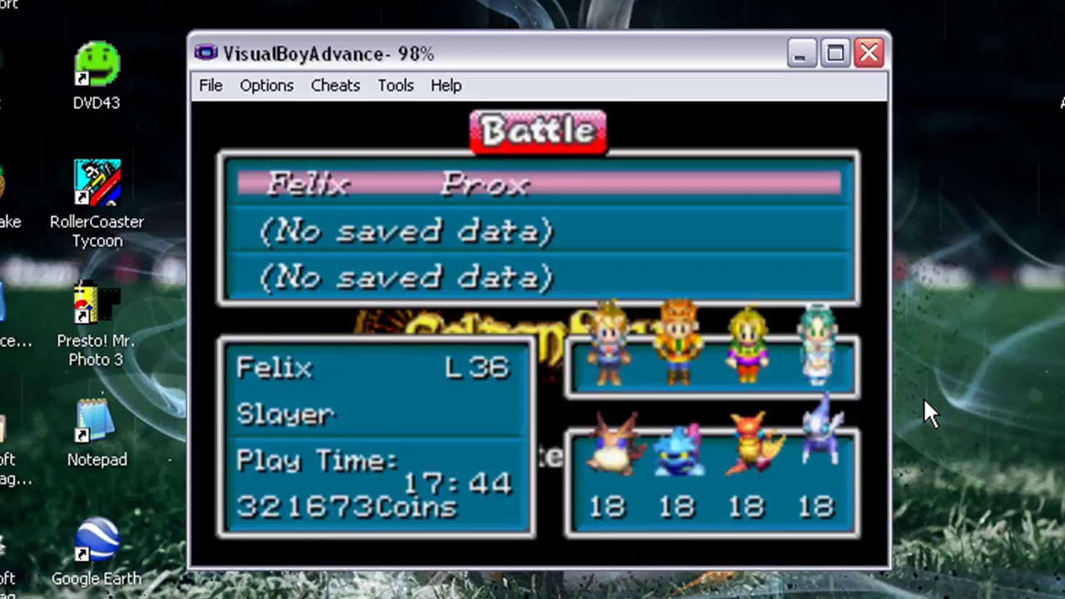
{"action": "key", "text": "x"}
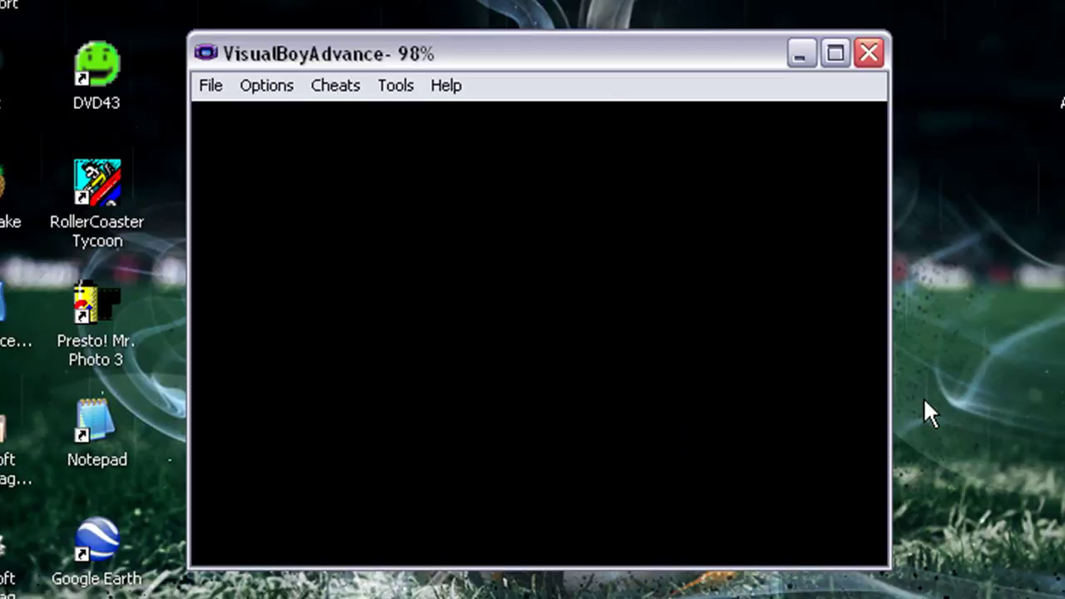
Step: Start an AVI recording of the game, saving it to the Desktop under the file name "test"
{"action": "left_click", "coordinate": [396, 88]}
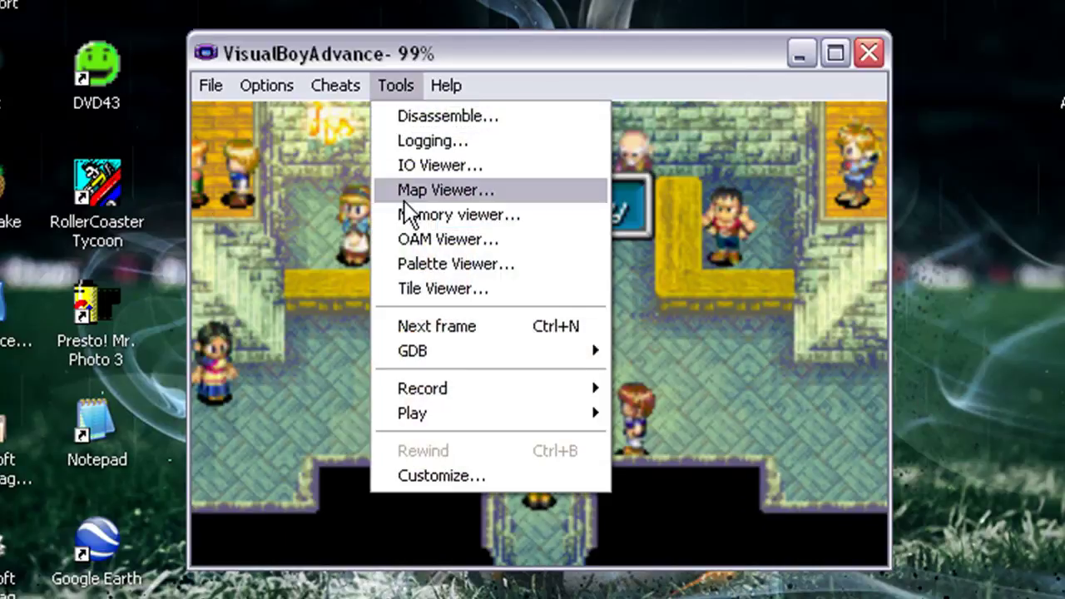
{"action": "mouse_move", "coordinate": [421, 397]}
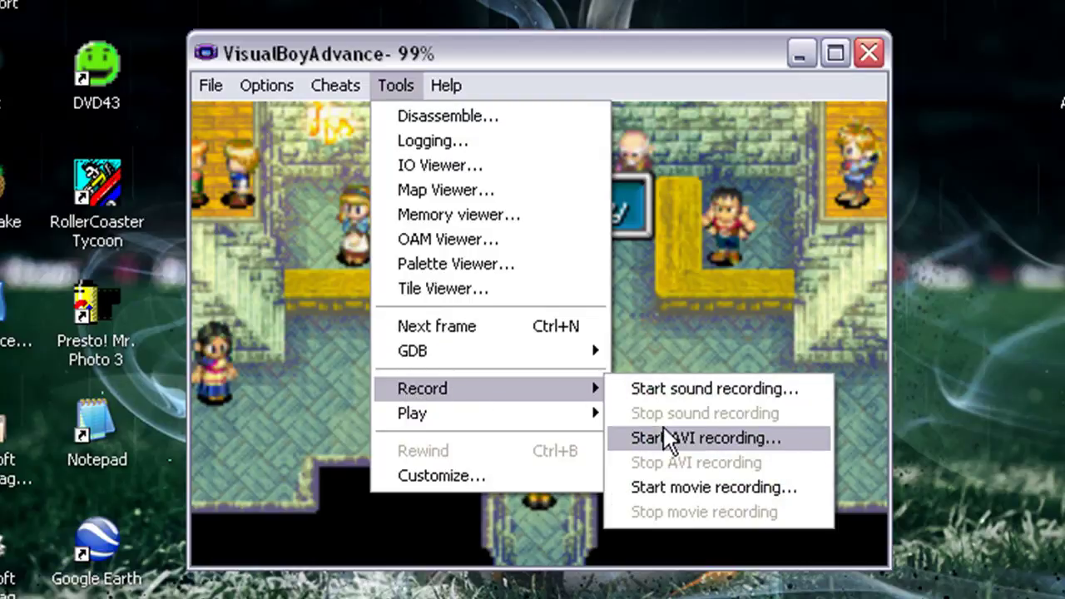
{"action": "left_click", "coordinate": [778, 449]}
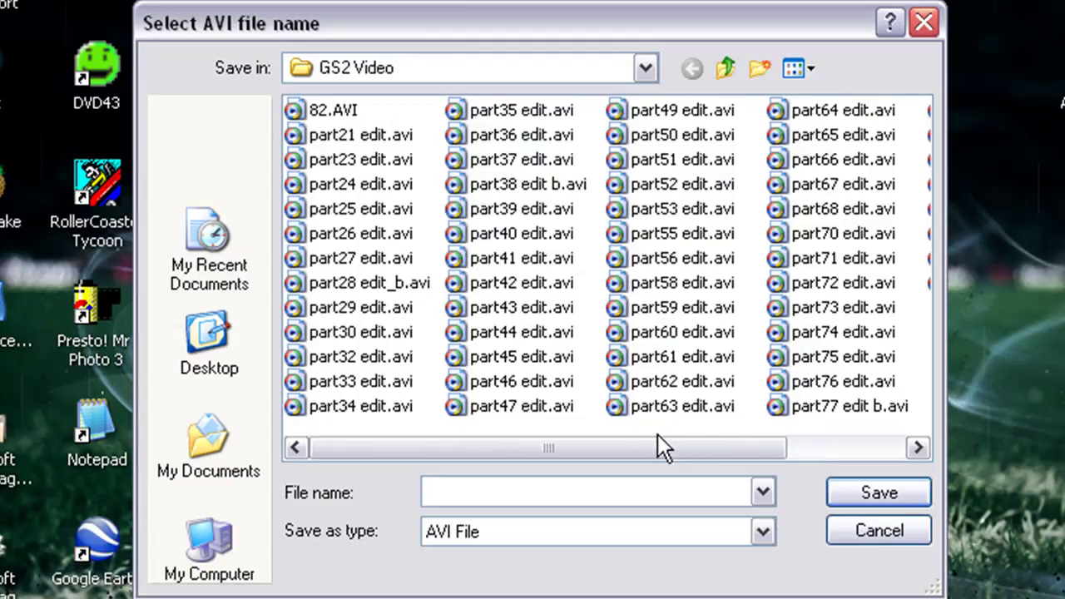
{"action": "left_click", "coordinate": [725, 71]}
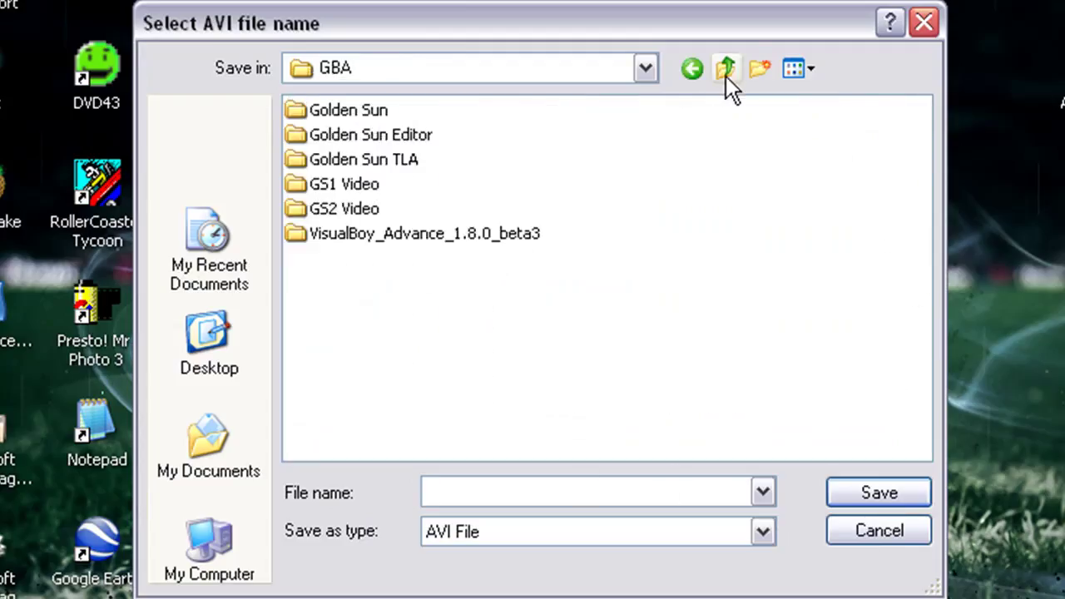
{"action": "left_click", "coordinate": [725, 70]}
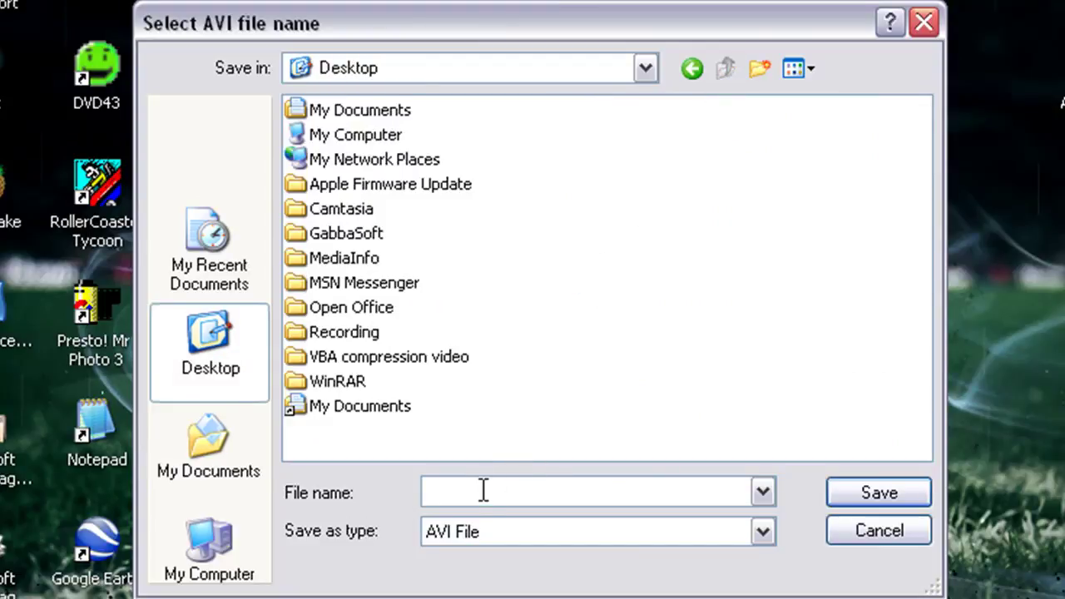
{"action": "type", "text": "test"}
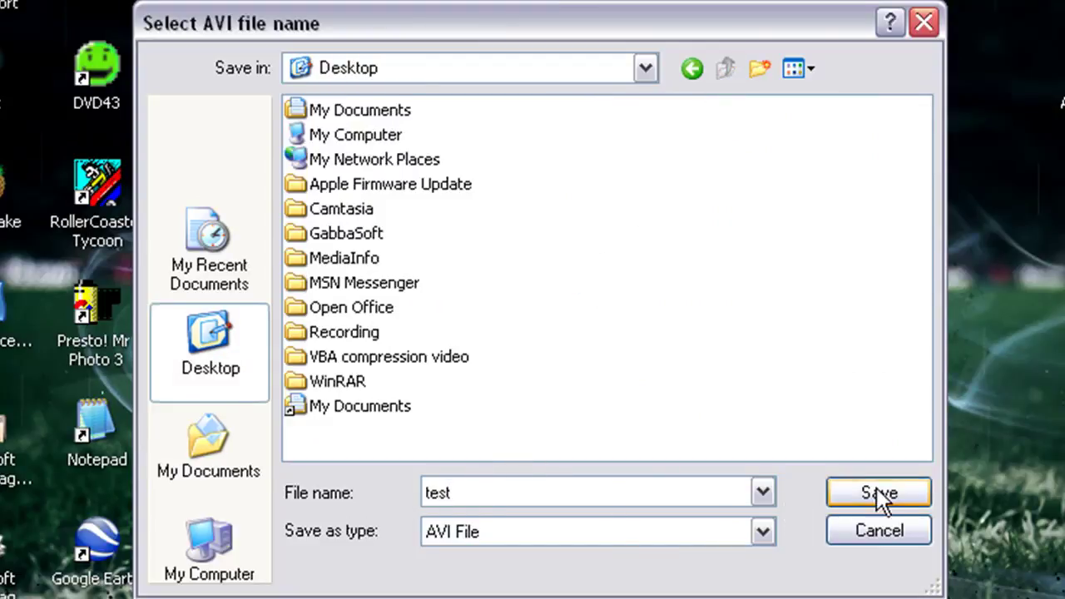
{"action": "left_click", "coordinate": [880, 494]}
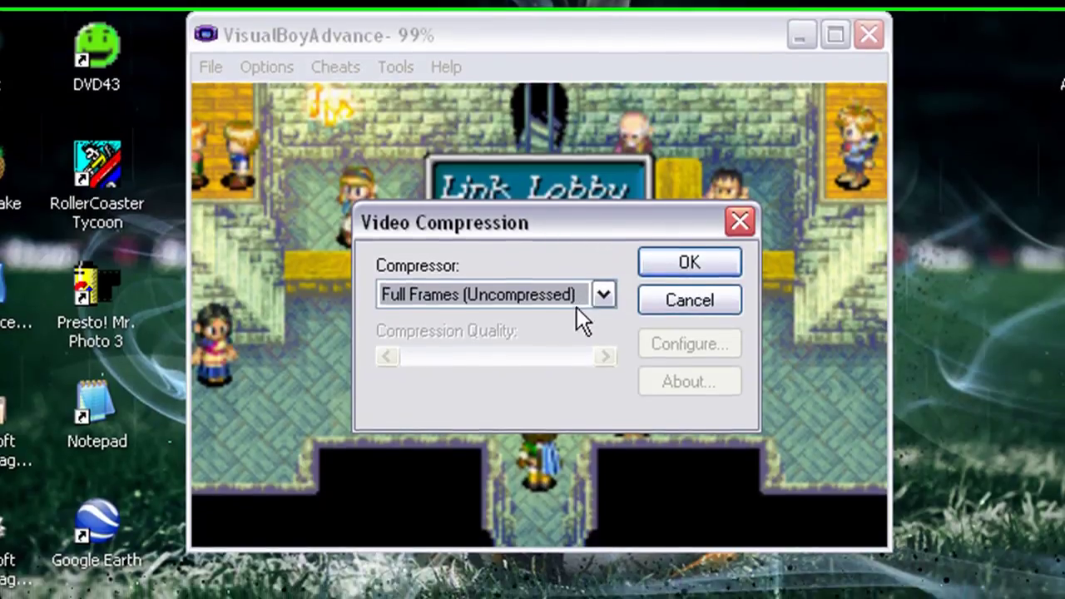
Step: Set the video compressor to the MSU Screen Capture Lossless codec and confirm to begin recording
{"action": "left_click", "coordinate": [604, 314]}
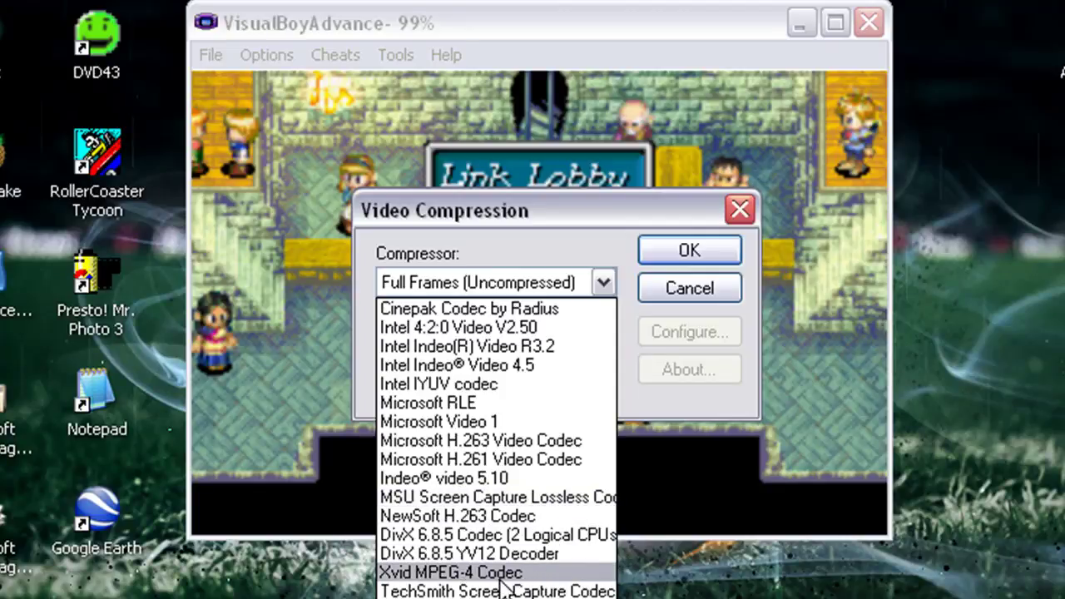
{"action": "left_click", "coordinate": [552, 497]}
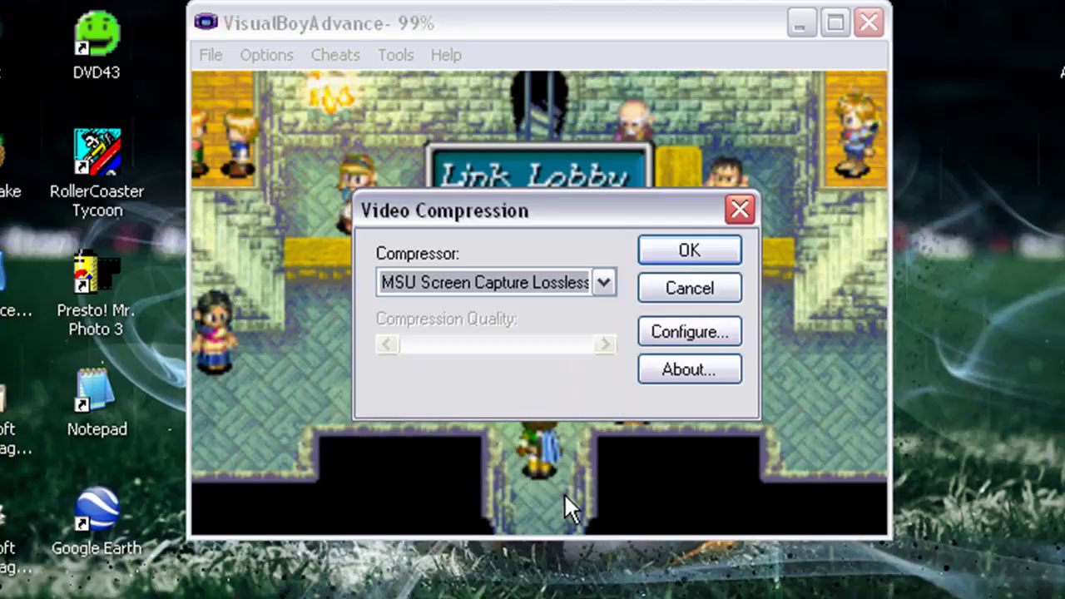
{"action": "left_click", "coordinate": [681, 251]}
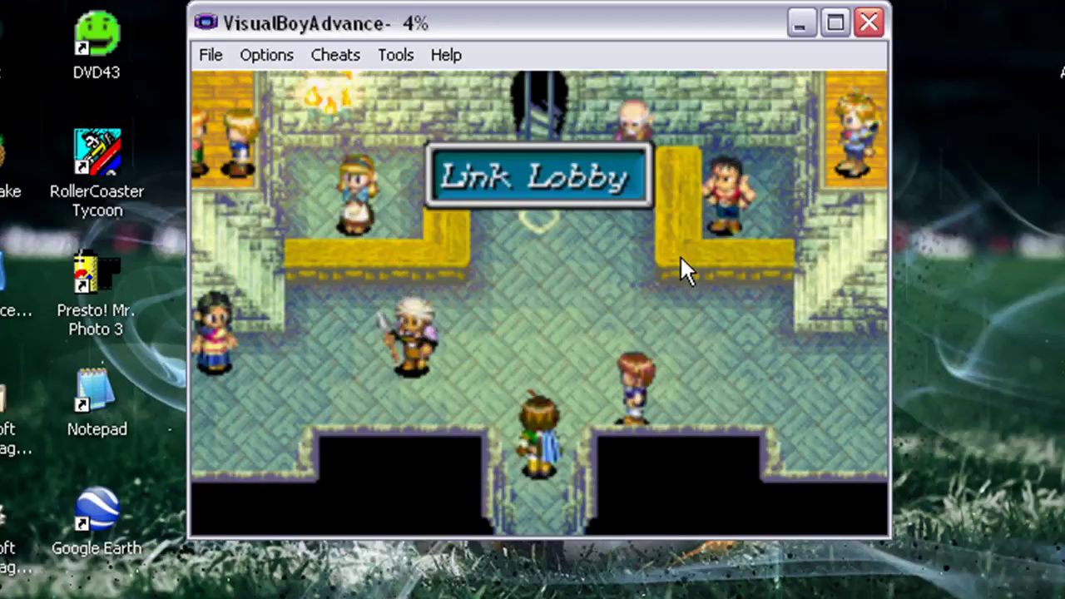
Step: Play some footage in the Link Lobby: talk to the woman behind the counter, walk back to the centre and try the pause menu
{"action": "key", "text": "Up"}
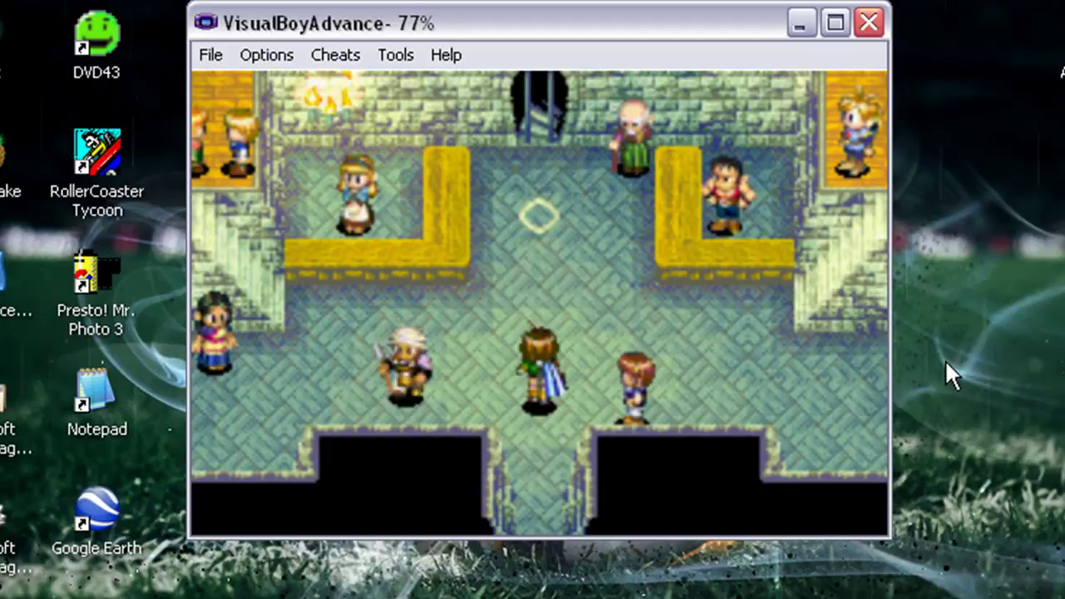
{"action": "key", "text": "Left"}
{"action": "key", "text": "Left"}
{"action": "key", "text": "Up"}
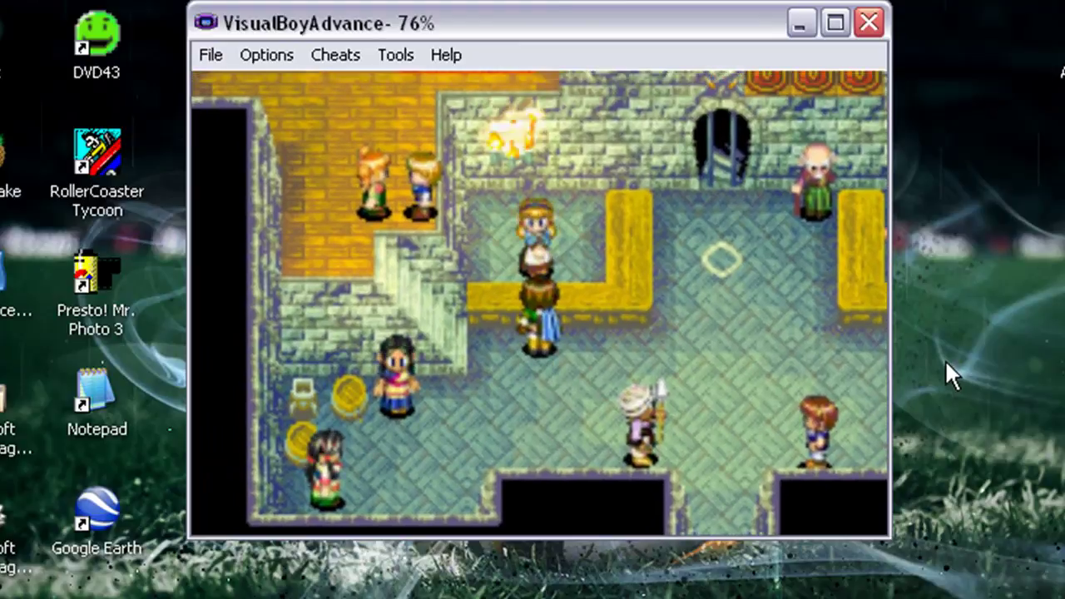
{"action": "key", "text": "z"}
{"action": "key", "text": "z"}
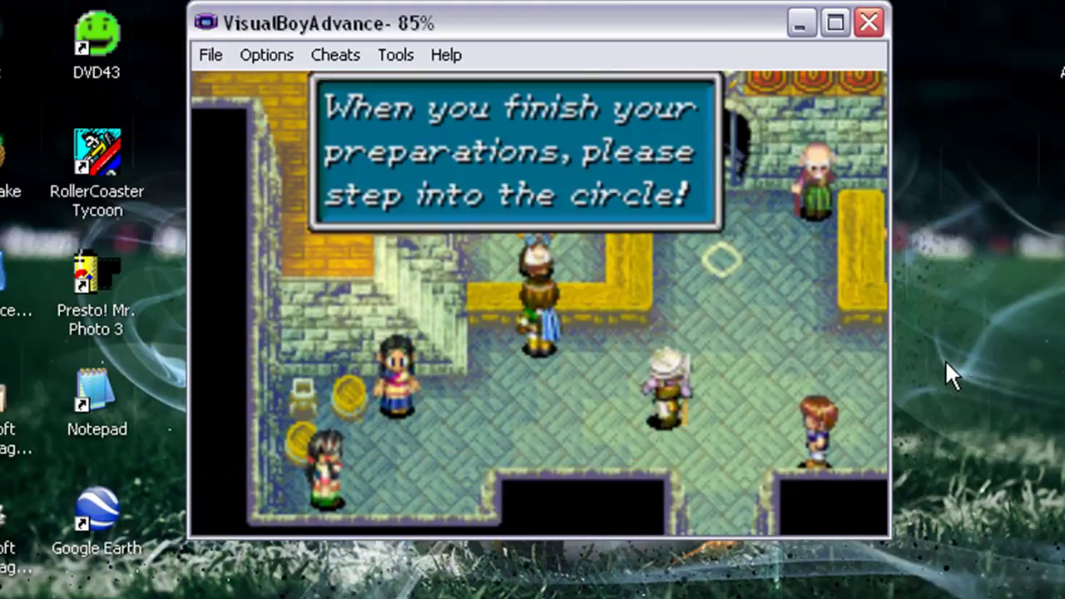
{"action": "key", "text": "z"}
{"action": "key", "text": "Right"}
{"action": "key", "text": "Up"}
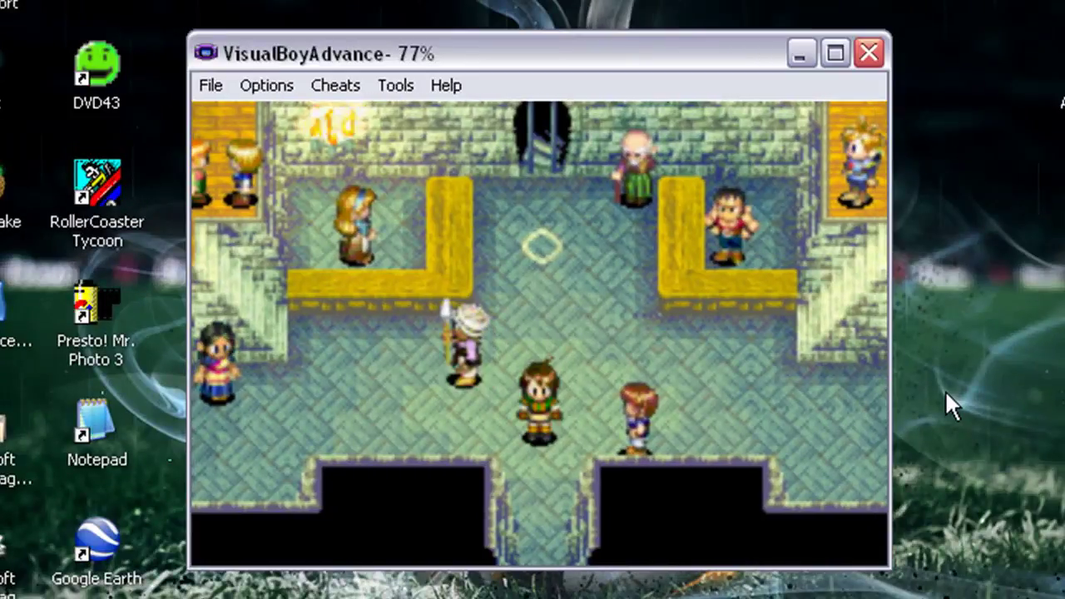
{"action": "key", "text": "Return"}
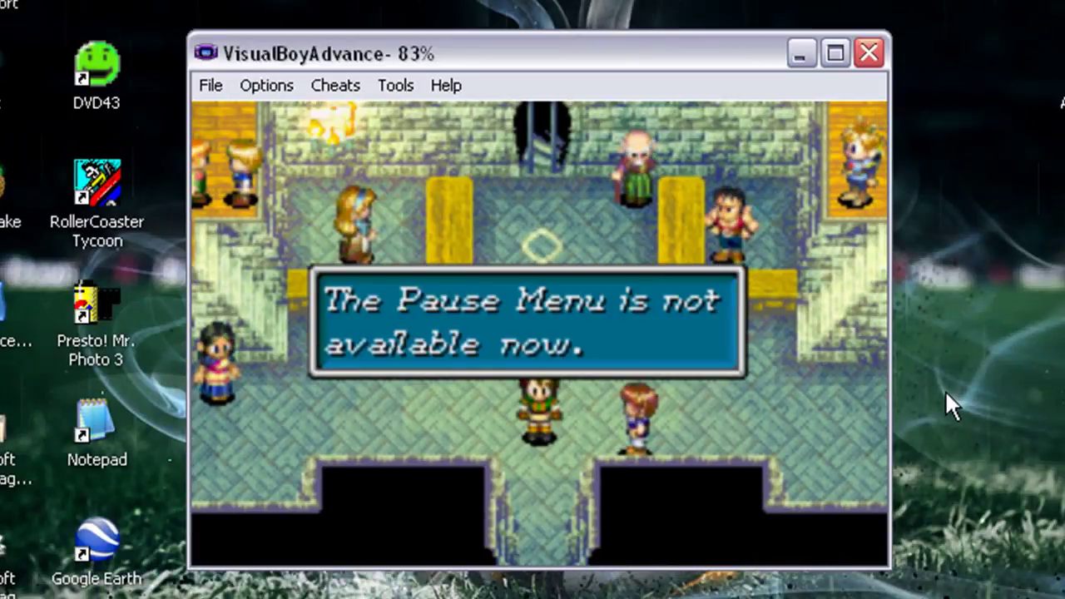
{"action": "key", "text": "z"}
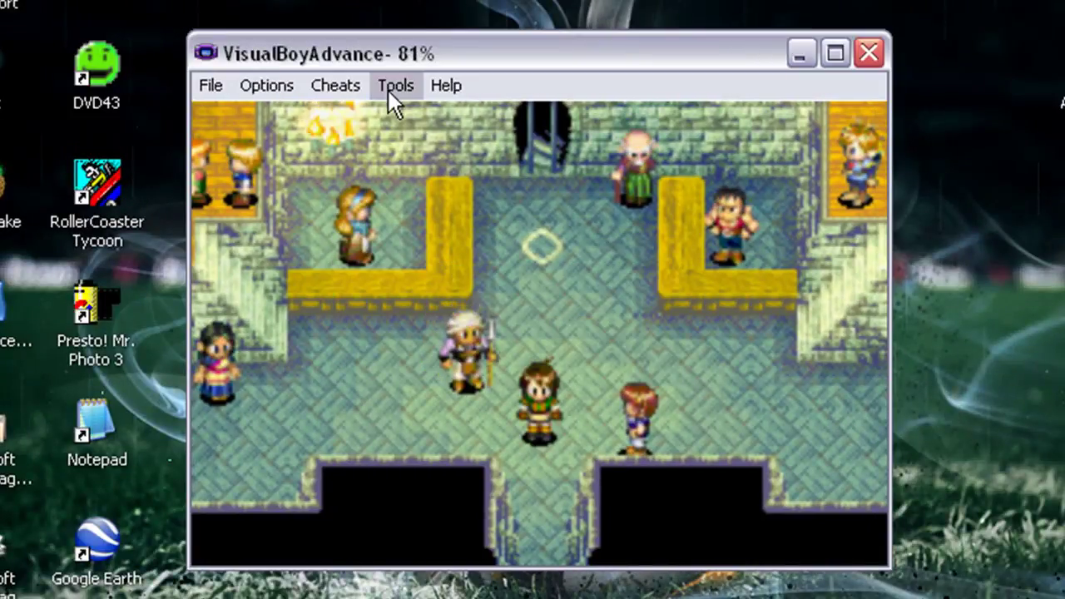
Step: Stop the AVI recording and minimize the emulator window to reveal the desktop
{"action": "left_click", "coordinate": [397, 87]}
{"action": "mouse_move", "coordinate": [415, 392]}
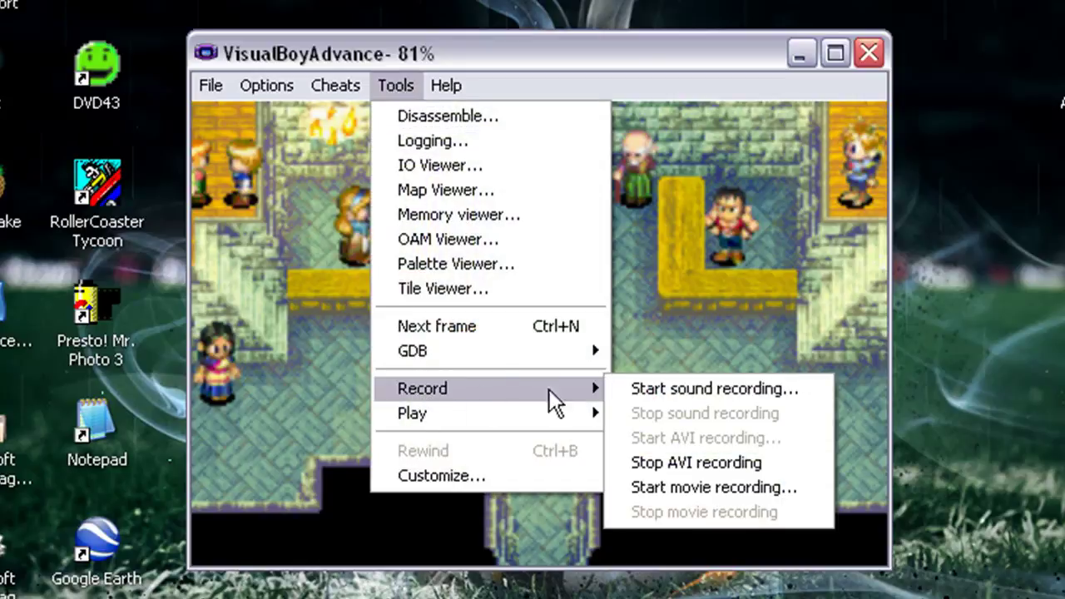
{"action": "left_click", "coordinate": [783, 464]}
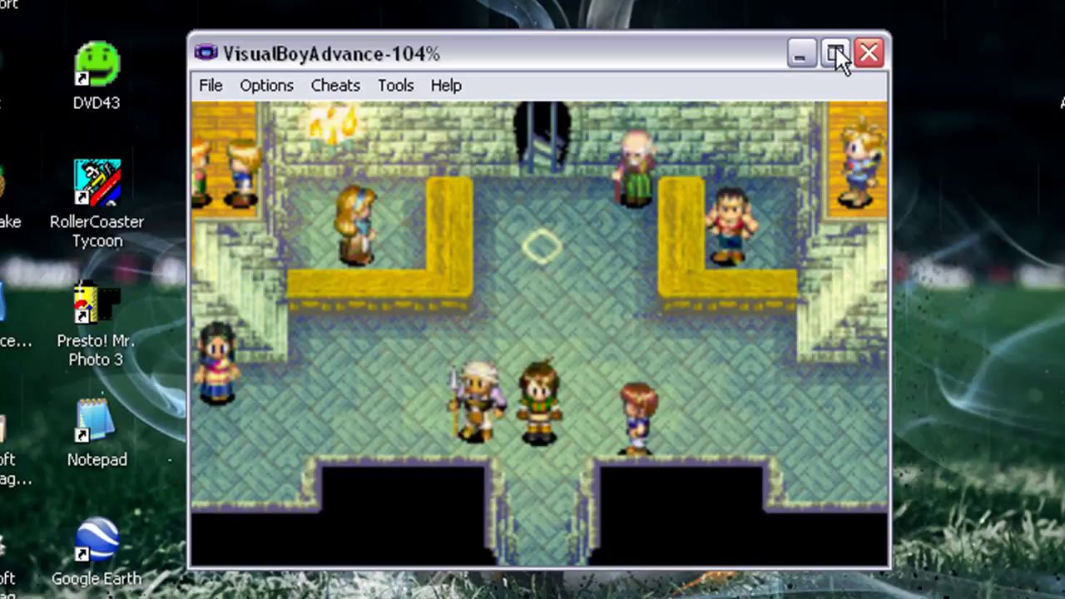
{"action": "left_click", "coordinate": [797, 57]}
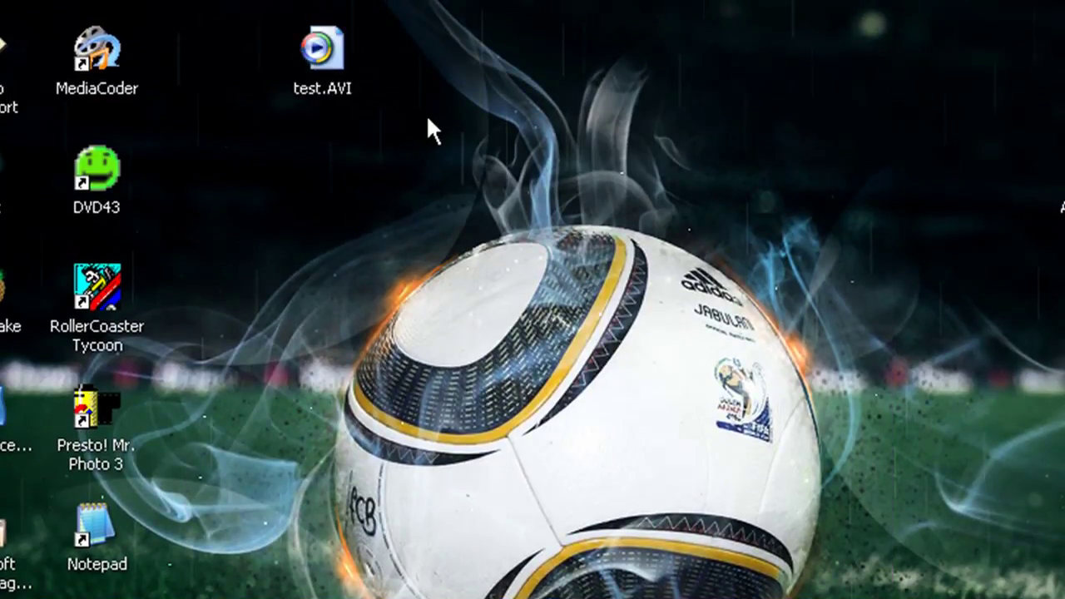
Step: Open test.AVI from the desktop in VirtualDub, play its output preview, and stop playback
{"action": "mouse_move", "coordinate": [326, 50]}
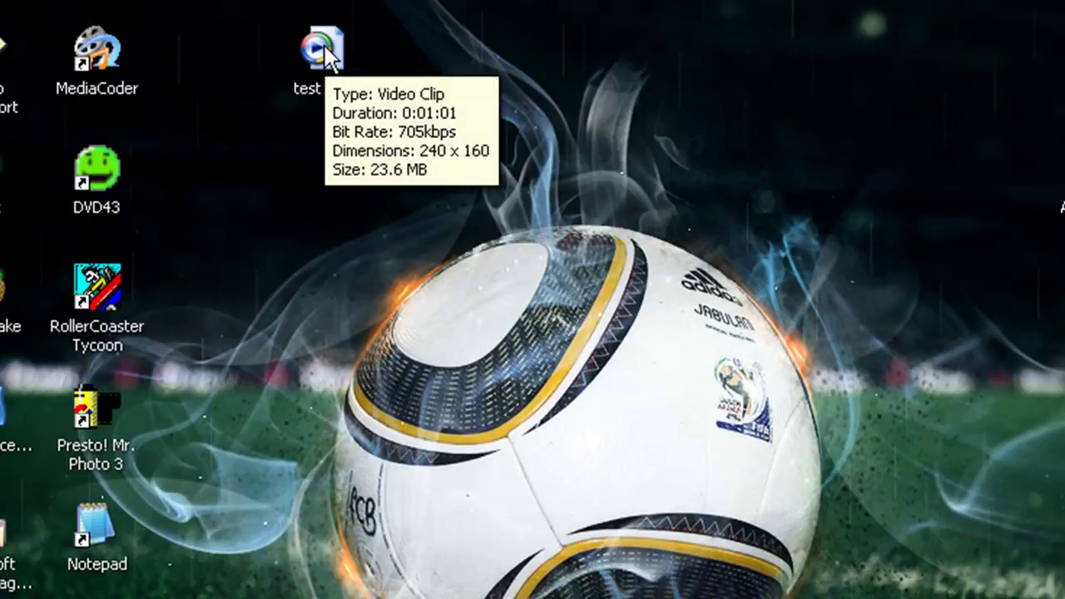
{"action": "right_click", "coordinate": [326, 52]}
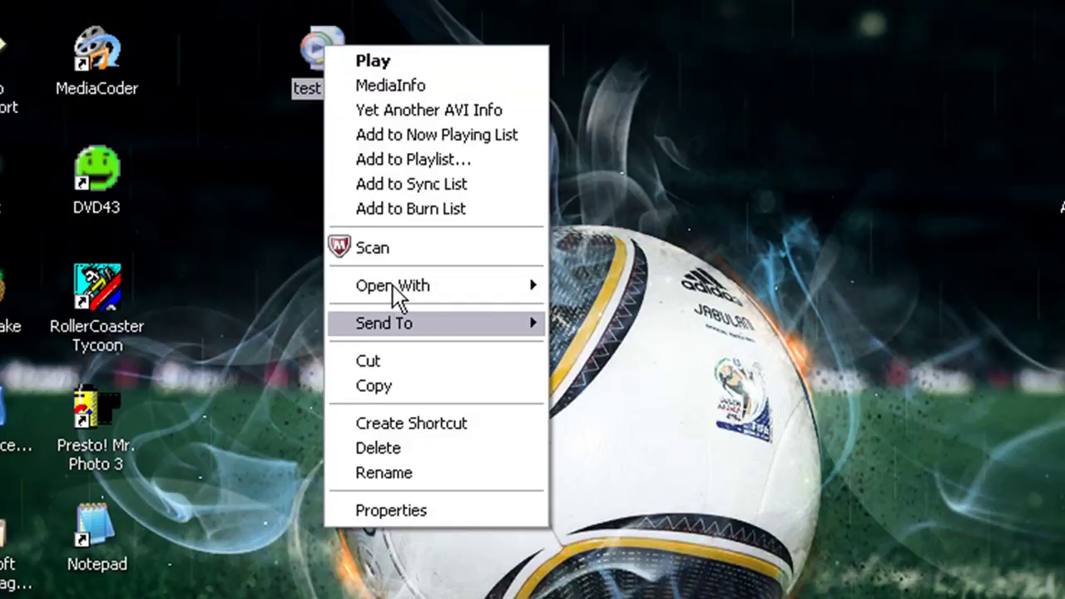
{"action": "mouse_move", "coordinate": [397, 287]}
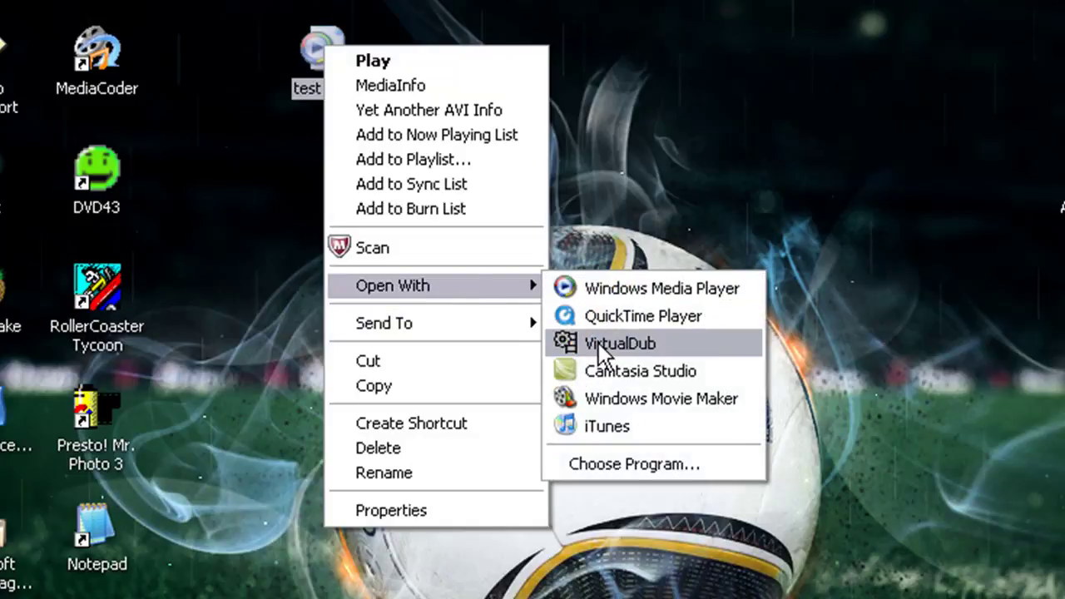
{"action": "left_click", "coordinate": [685, 345]}
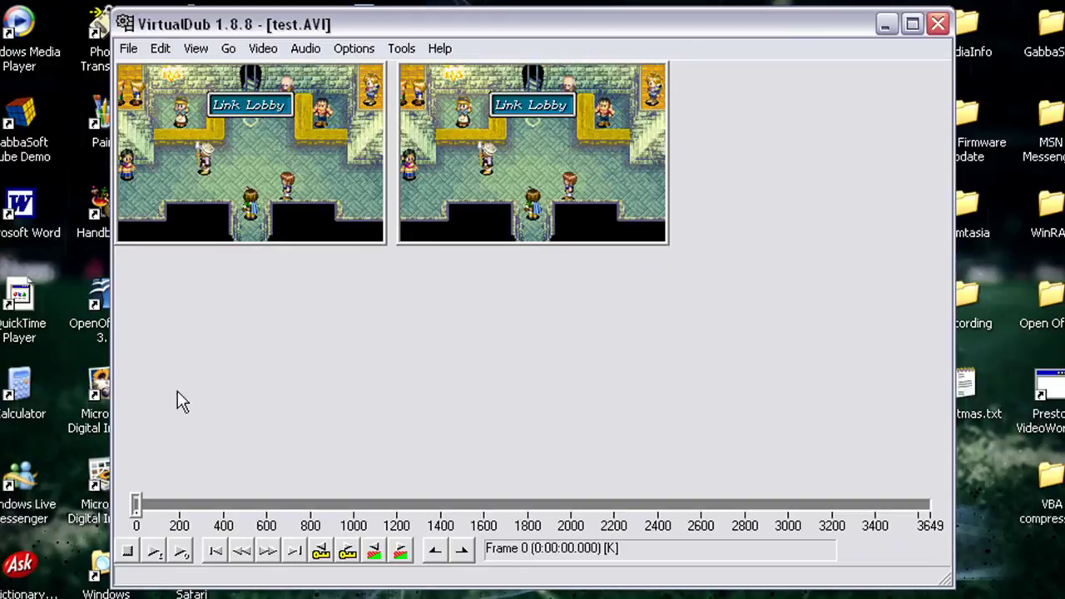
{"action": "left_click", "coordinate": [181, 551]}
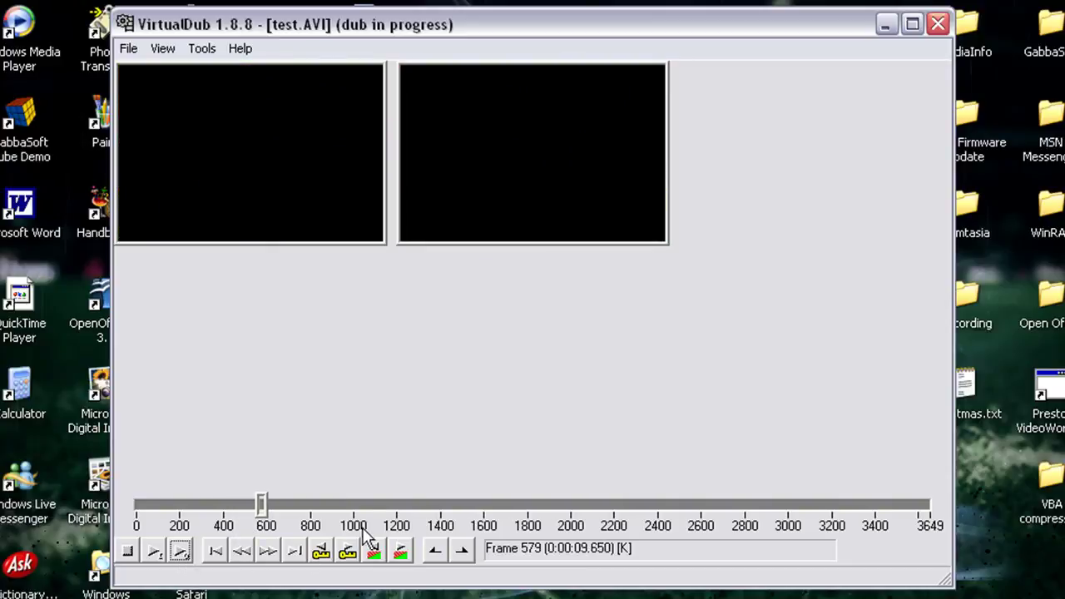
{"action": "left_click", "coordinate": [131, 556]}
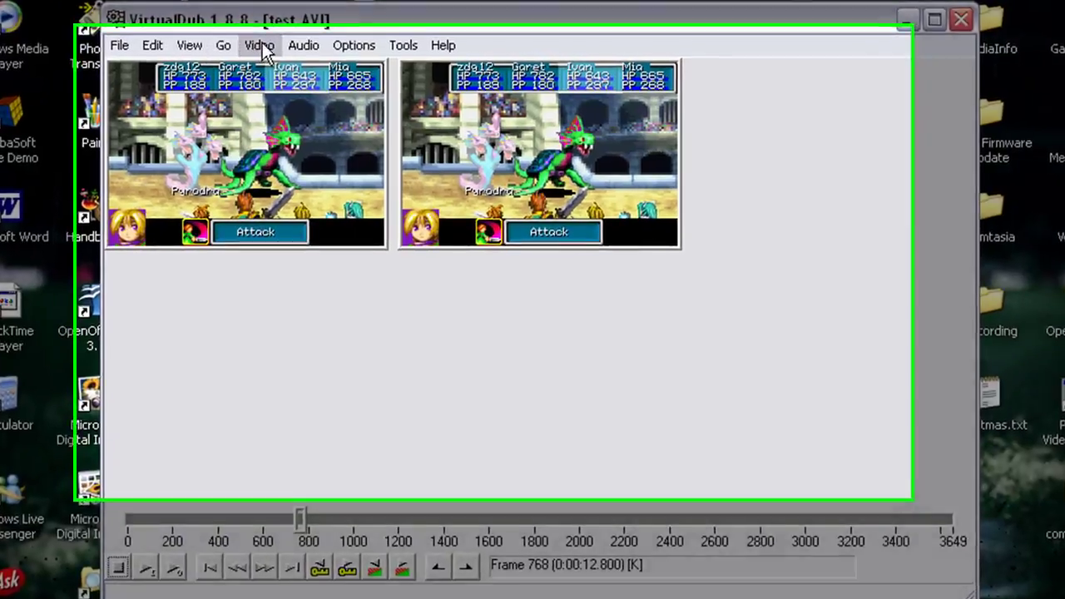
Step: Open the video filters and add the internal resize filter
{"action": "left_click", "coordinate": [262, 44]}
{"action": "left_click", "coordinate": [249, 53]}
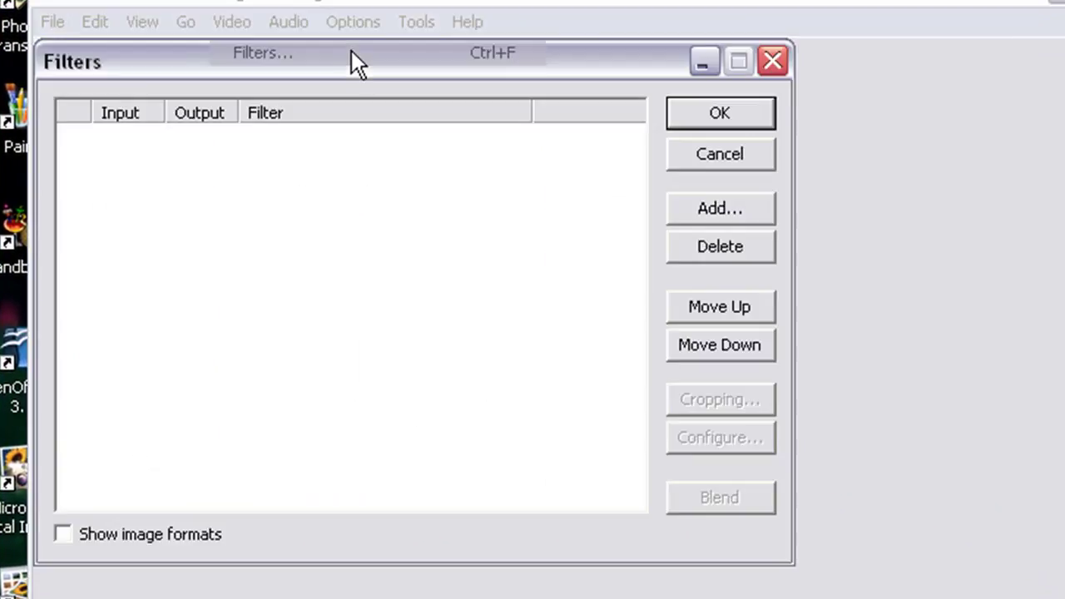
{"action": "left_click", "coordinate": [712, 209]}
{"action": "left_click_drag", "start_coordinate": [606, 217], "coordinate": [600, 387]}
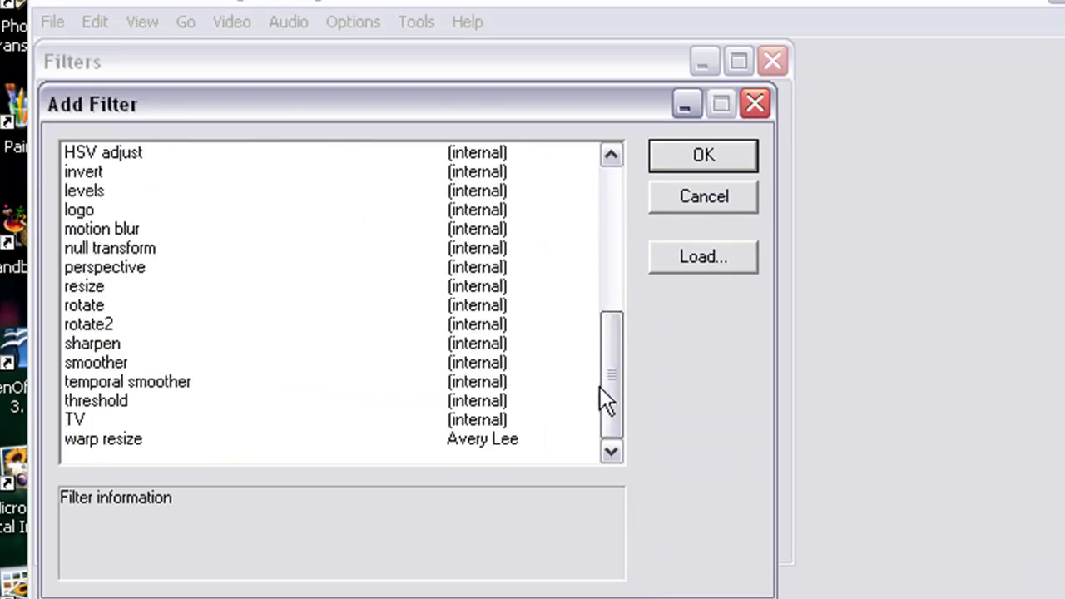
{"action": "double_click", "coordinate": [83, 287]}
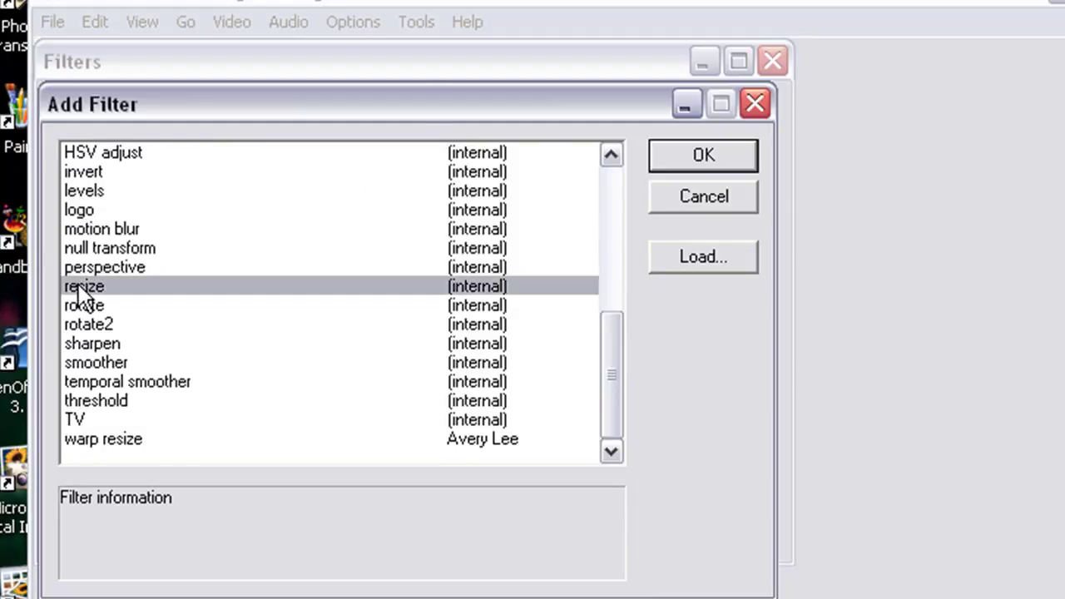
Step: Set the resize filter to a relative size of 270% with the same aspect ratio as the source, and accept the filter list
{"action": "type", "text": "270"}
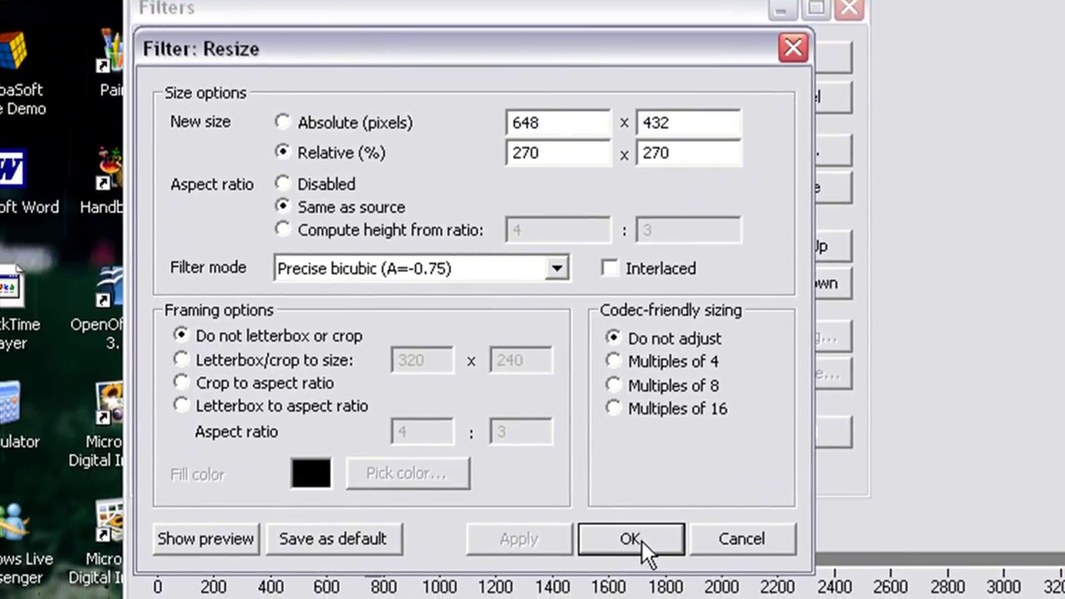
{"action": "left_click", "coordinate": [637, 540]}
{"action": "left_click", "coordinate": [797, 57]}
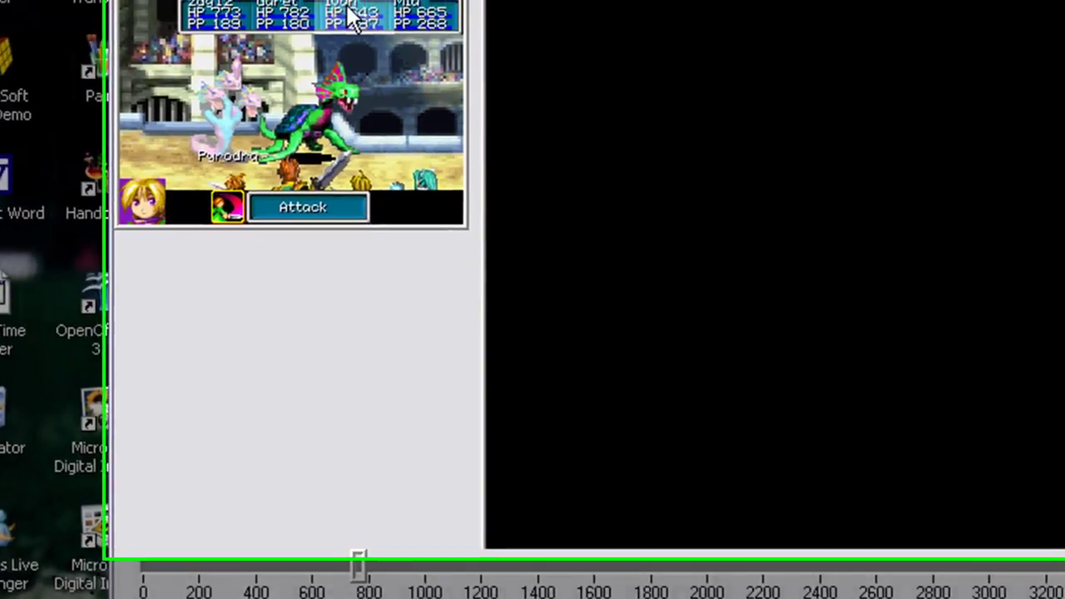
Step: Change the video's source frame rate to 59.657 fps
{"action": "left_click", "coordinate": [201, 18]}
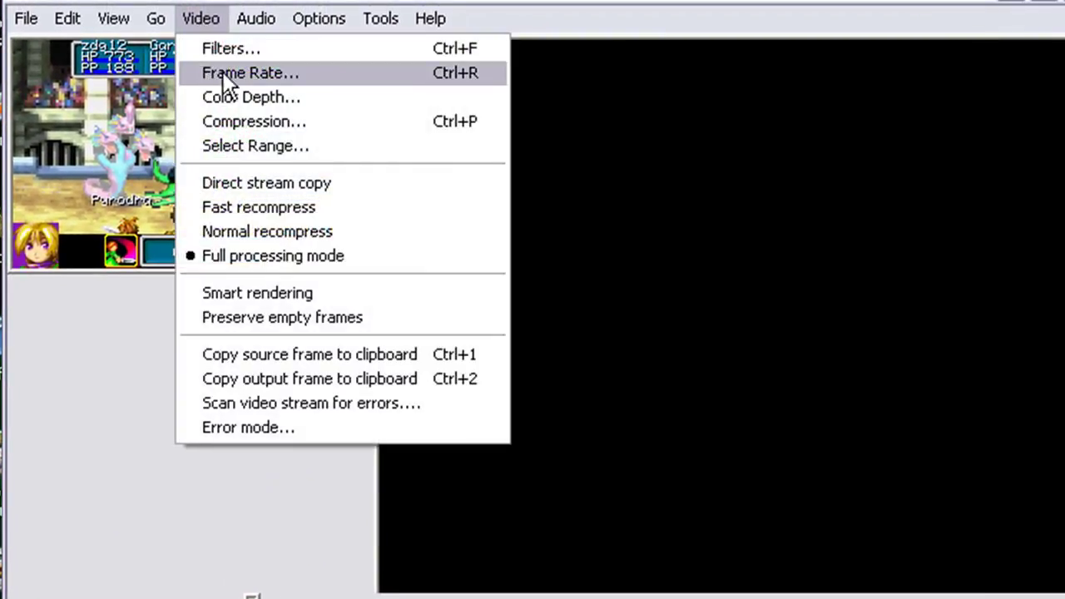
{"action": "left_click", "coordinate": [329, 72]}
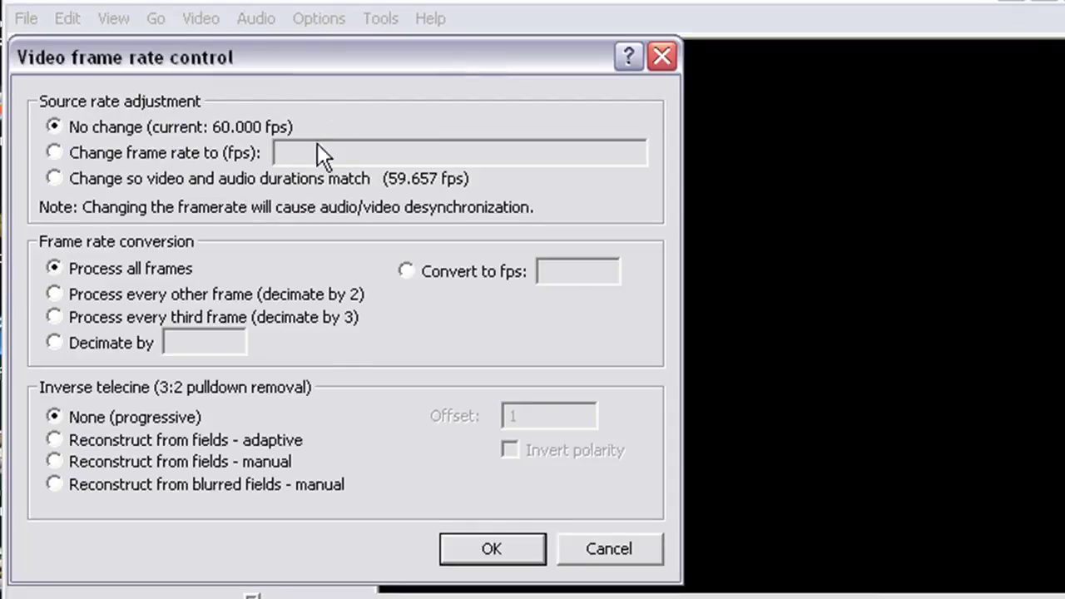
{"action": "left_click", "coordinate": [53, 152]}
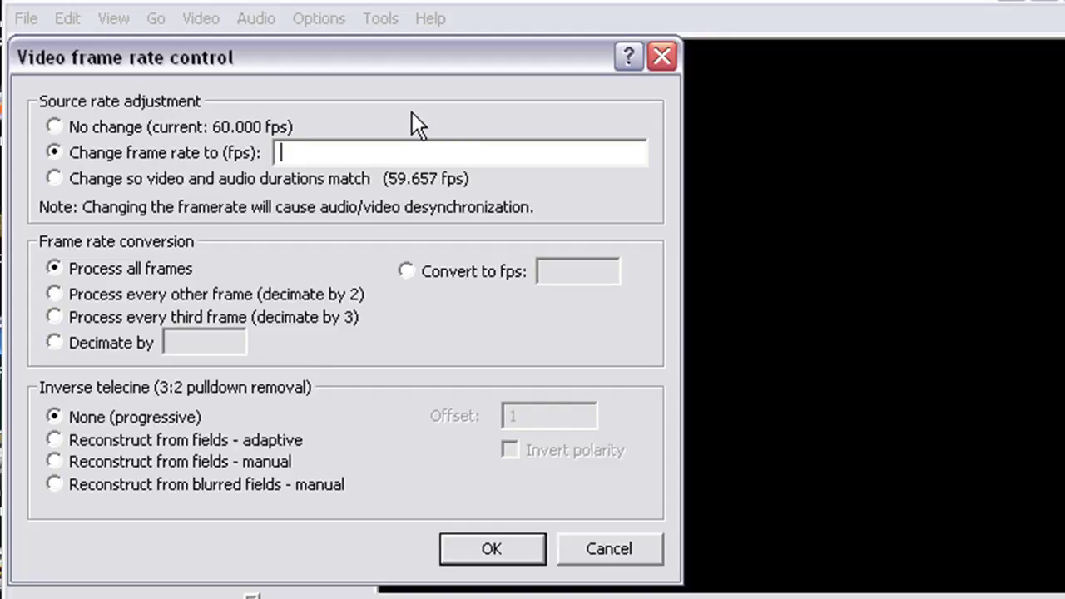
{"action": "type", "text": "59.657"}
{"action": "left_click", "coordinate": [488, 550]}
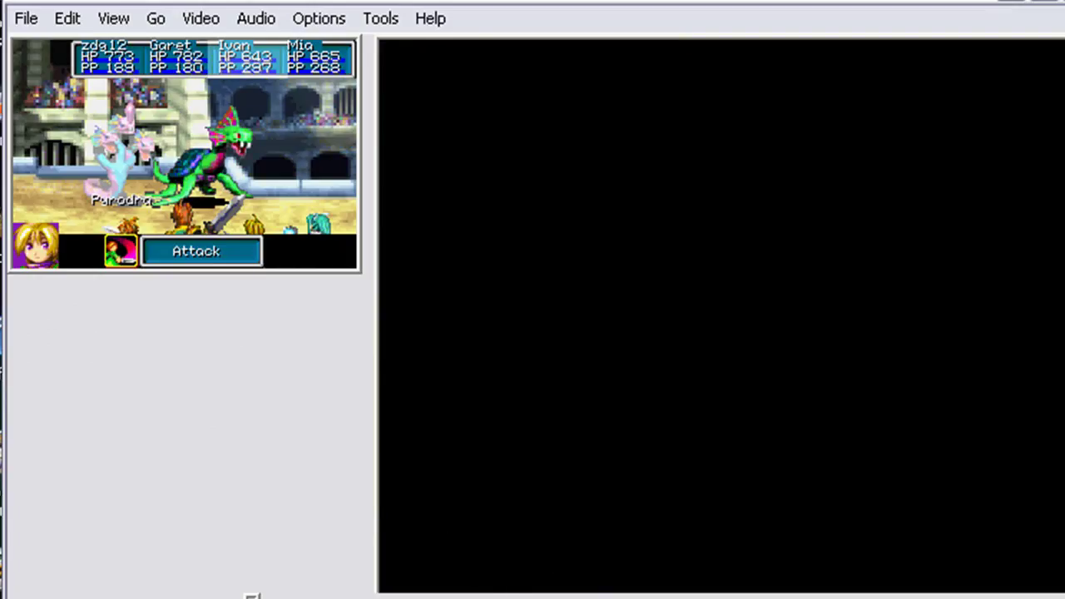
Step: Choose the Xvid MPEG-4 Codec for video compression, with single-pass encoding and a target quantizer of 13.00
{"action": "left_click", "coordinate": [187, 18]}
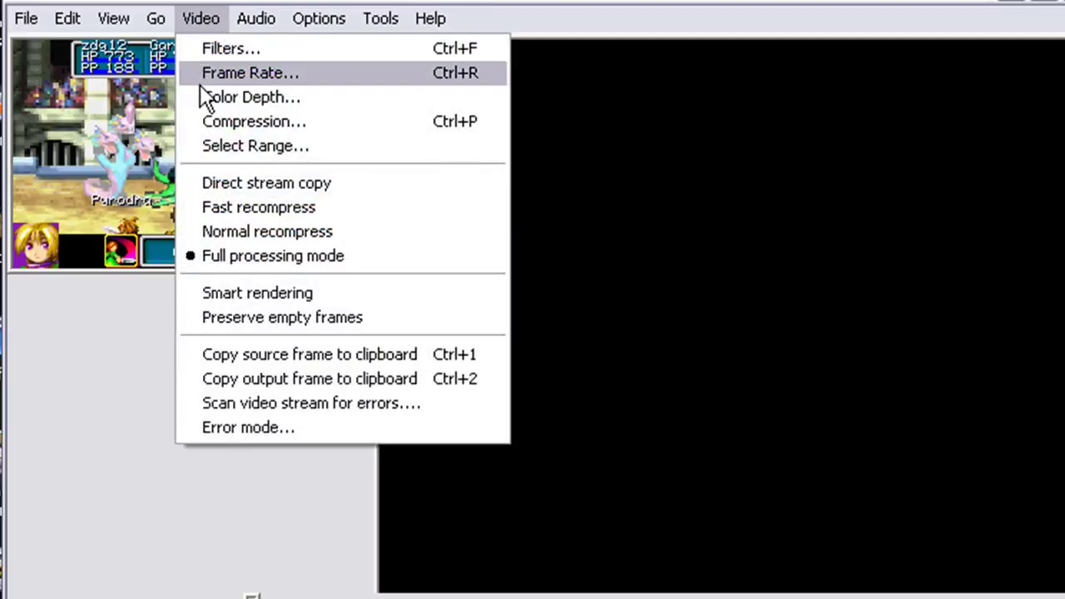
{"action": "left_click", "coordinate": [319, 120]}
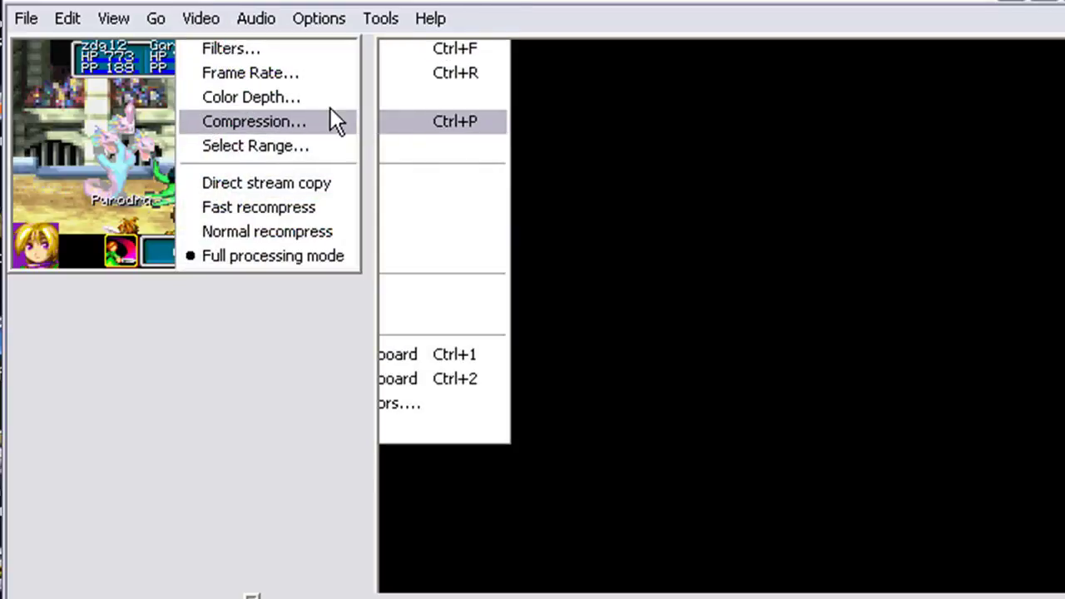
{"action": "left_click_drag", "start_coordinate": [398, 171], "coordinate": [397, 263]}
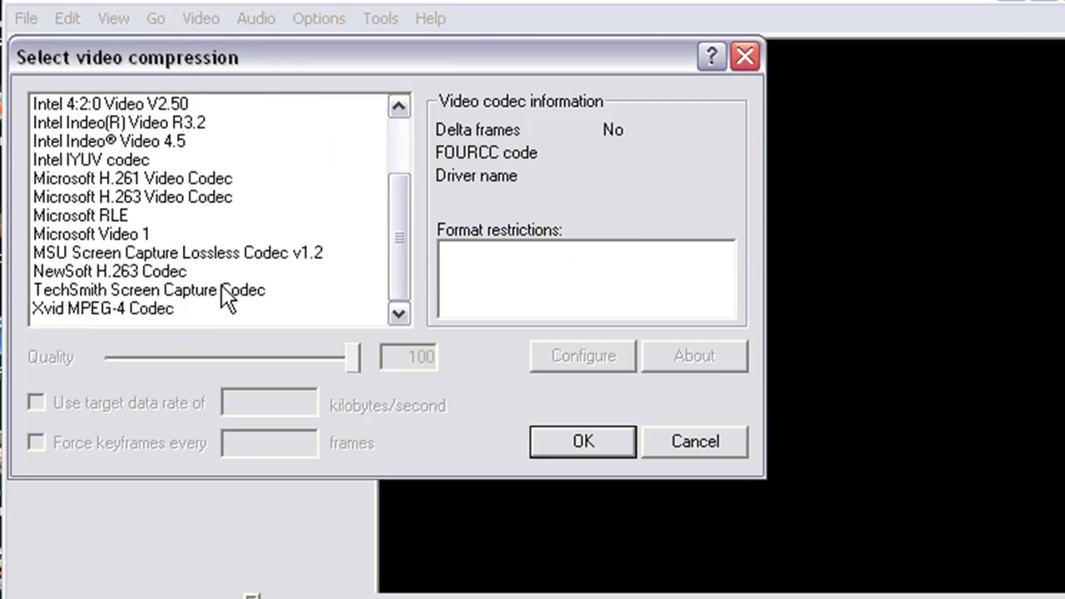
{"action": "left_click", "coordinate": [137, 311]}
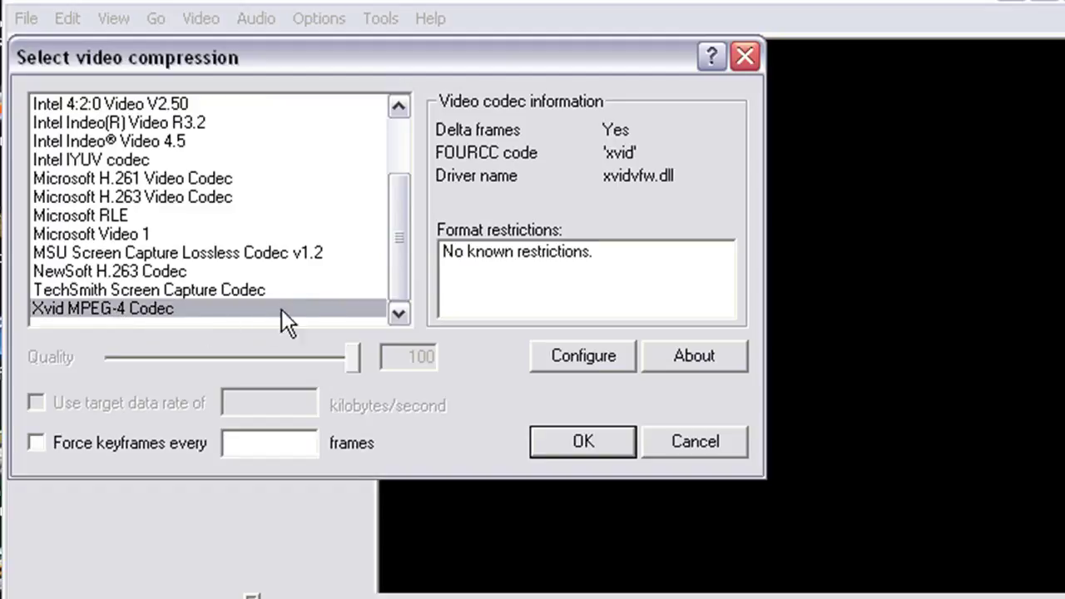
{"action": "left_click", "coordinate": [570, 354]}
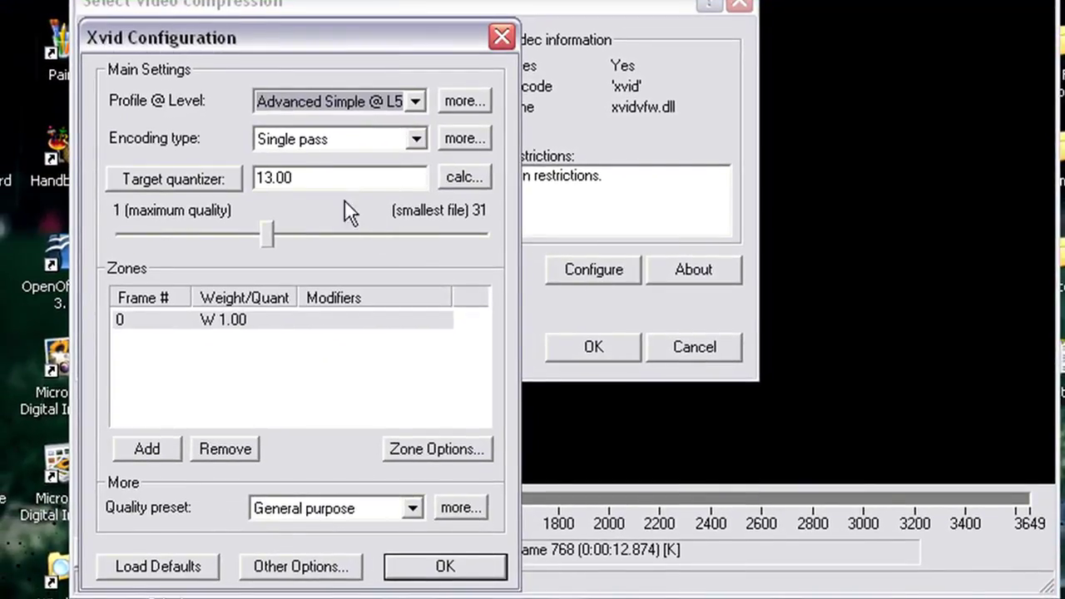
{"action": "left_click", "coordinate": [292, 177]}
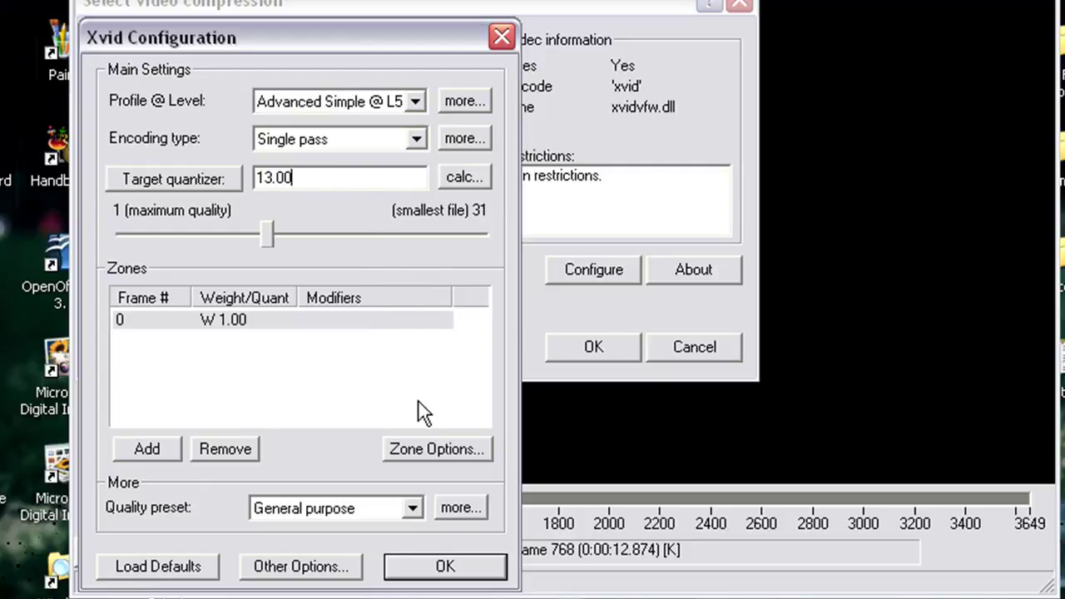
{"action": "left_click", "coordinate": [441, 567]}
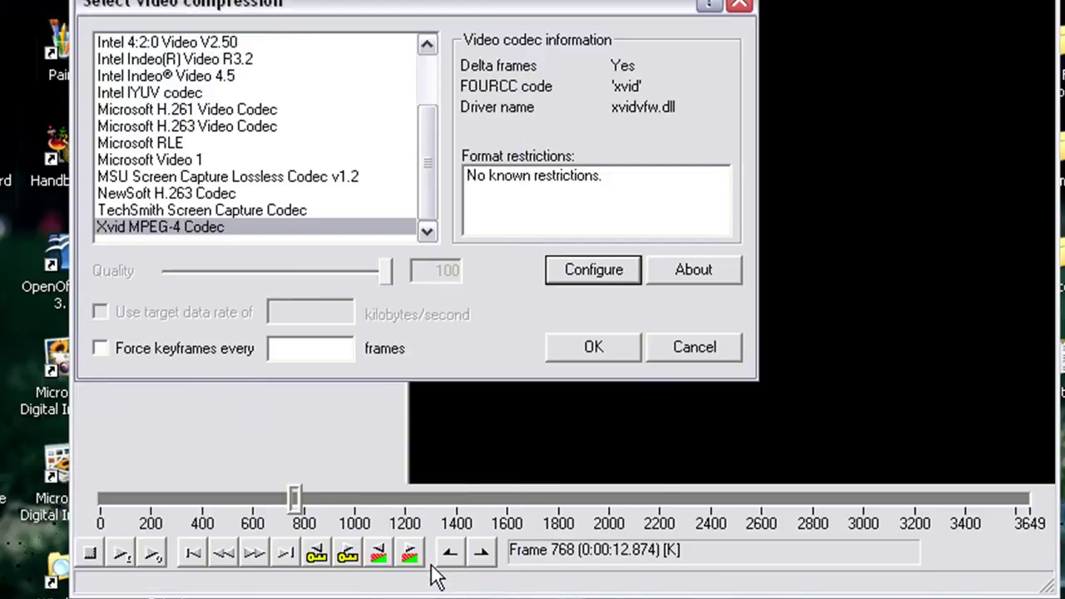
{"action": "left_click", "coordinate": [592, 360]}
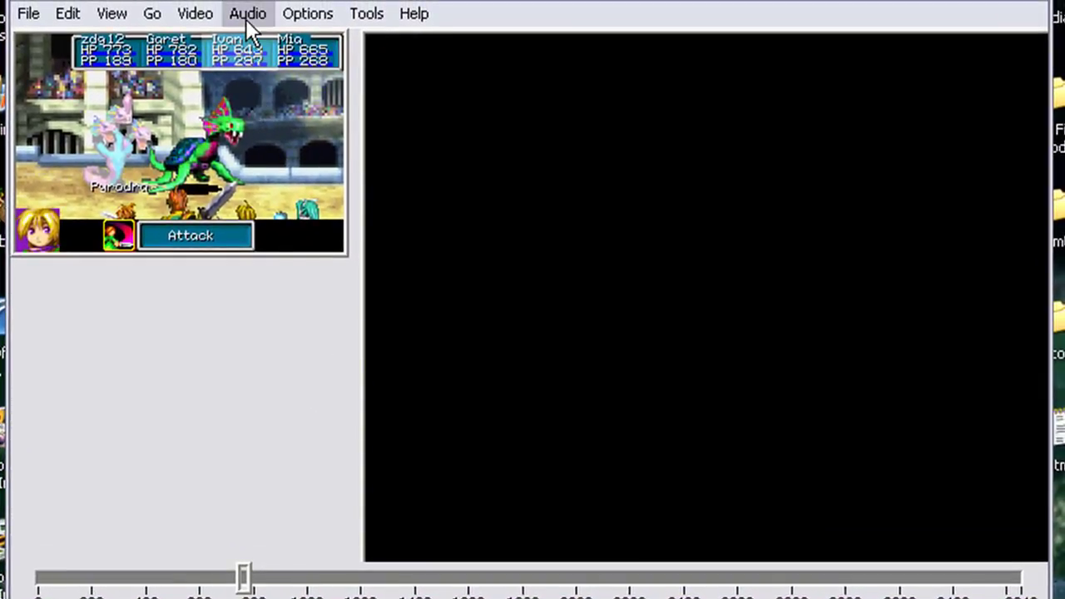
Step: Switch the audio to full processing mode and compress it with MPEG Layer-3 at 56 kBit/s, 22,050 Hz, Stereo
{"action": "left_click", "coordinate": [254, 10]}
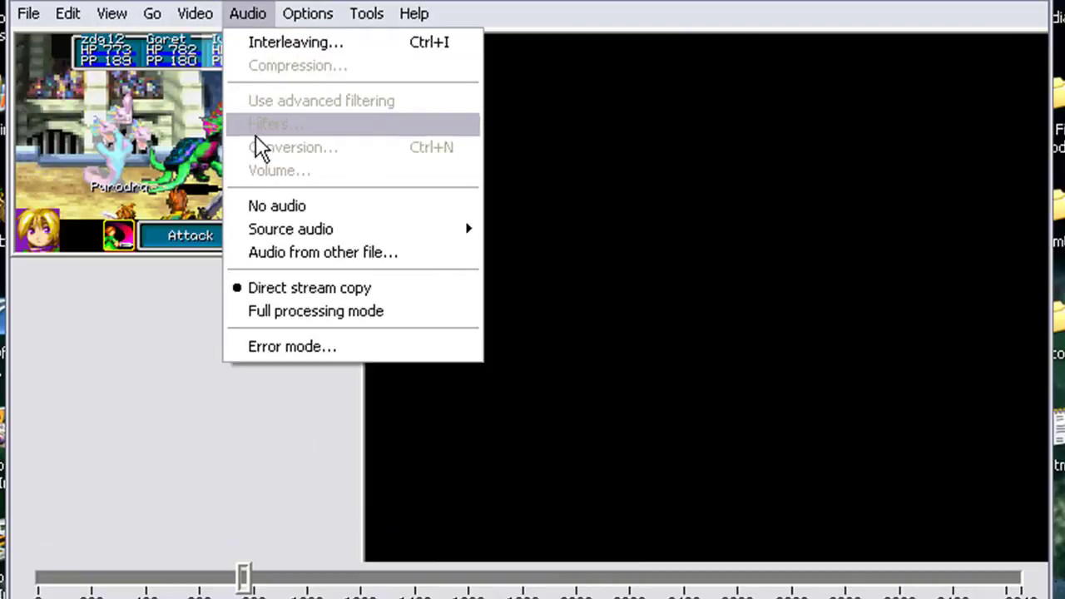
{"action": "left_click", "coordinate": [377, 313]}
{"action": "left_click", "coordinate": [248, 13]}
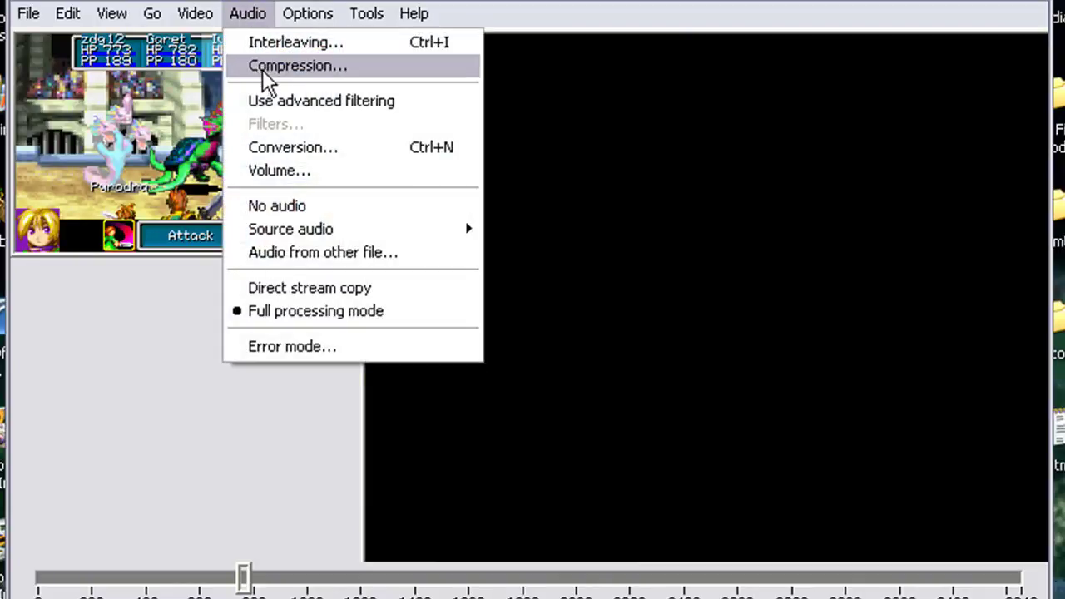
{"action": "left_click", "coordinate": [343, 68]}
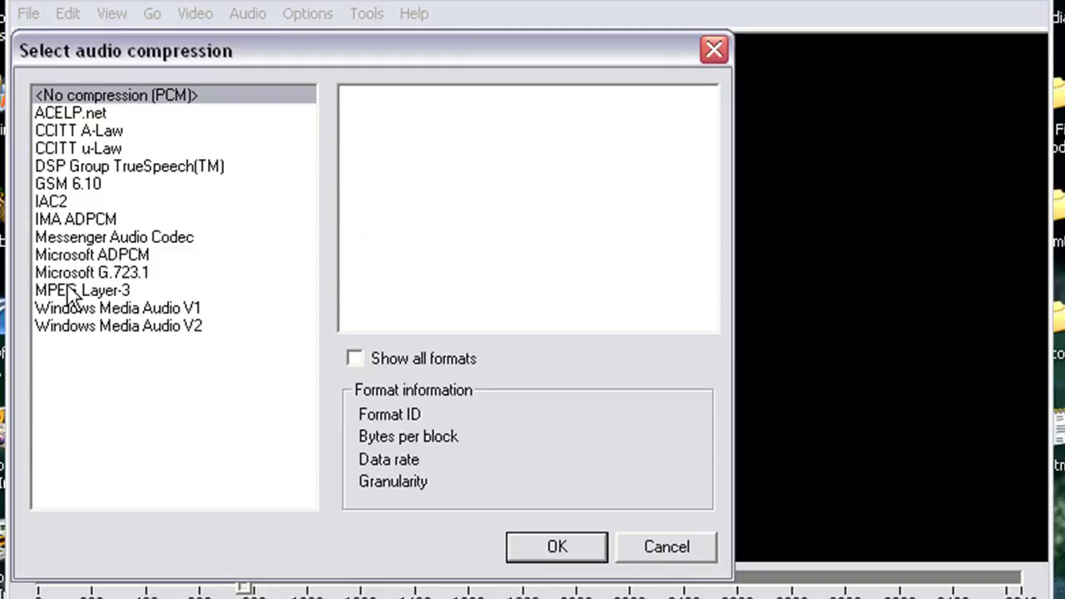
{"action": "left_click", "coordinate": [106, 291]}
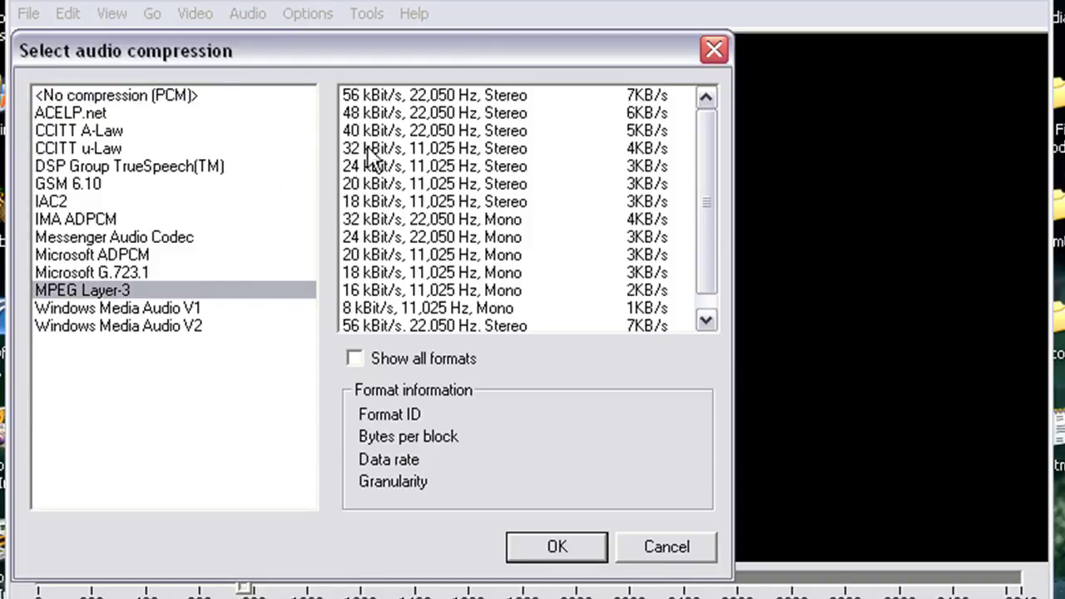
{"action": "left_click", "coordinate": [366, 96]}
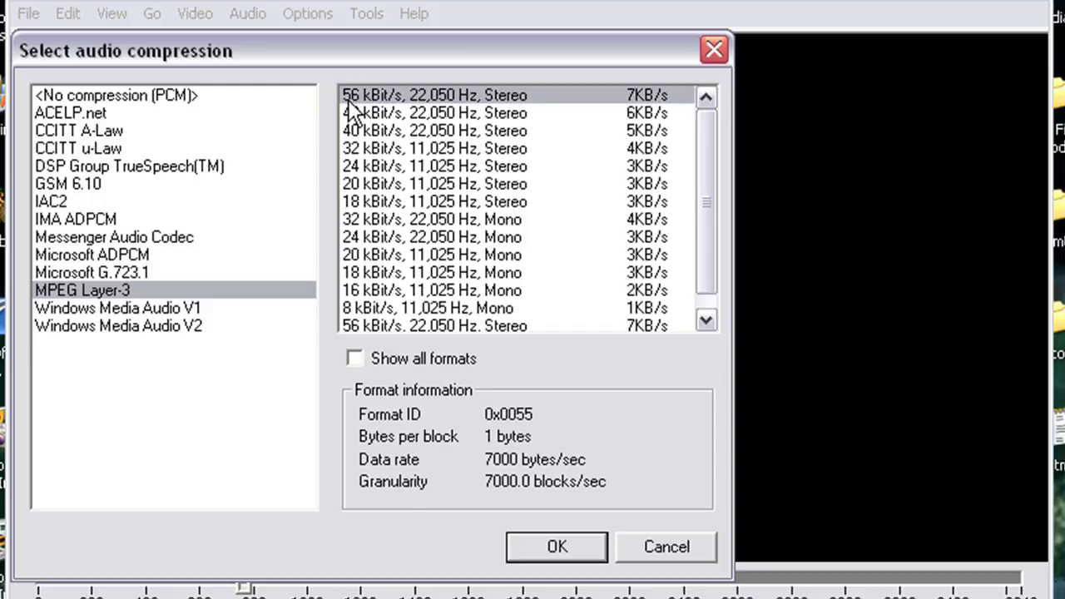
{"action": "left_click", "coordinate": [543, 550]}
Step: Preview the last part of the recording and save the processed video to the desktop as test1.avi
{"action": "left_click", "coordinate": [986, 583]}
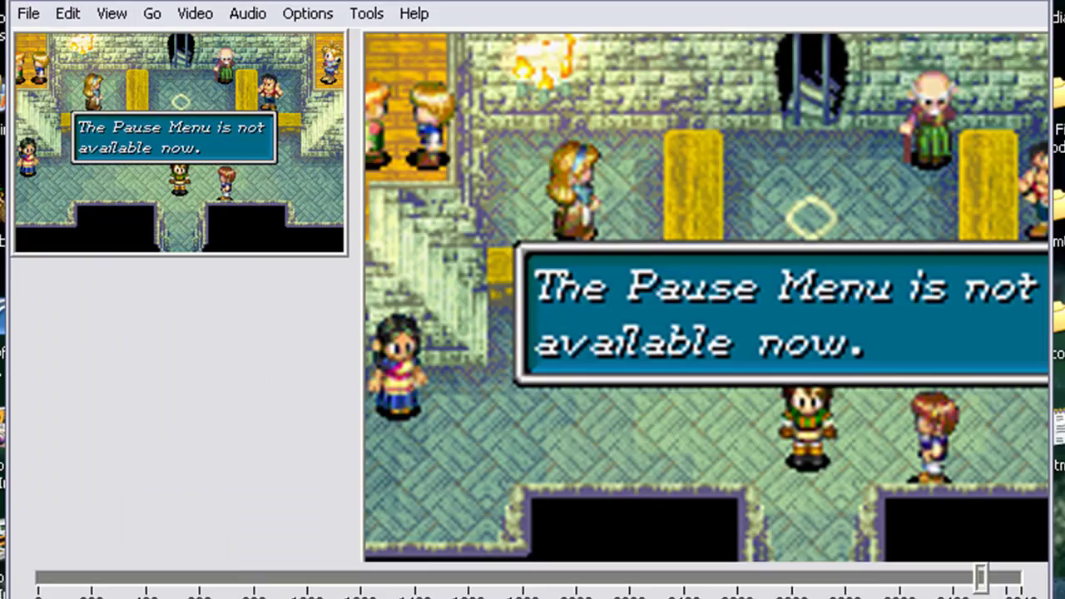
{"action": "key", "text": "space"}
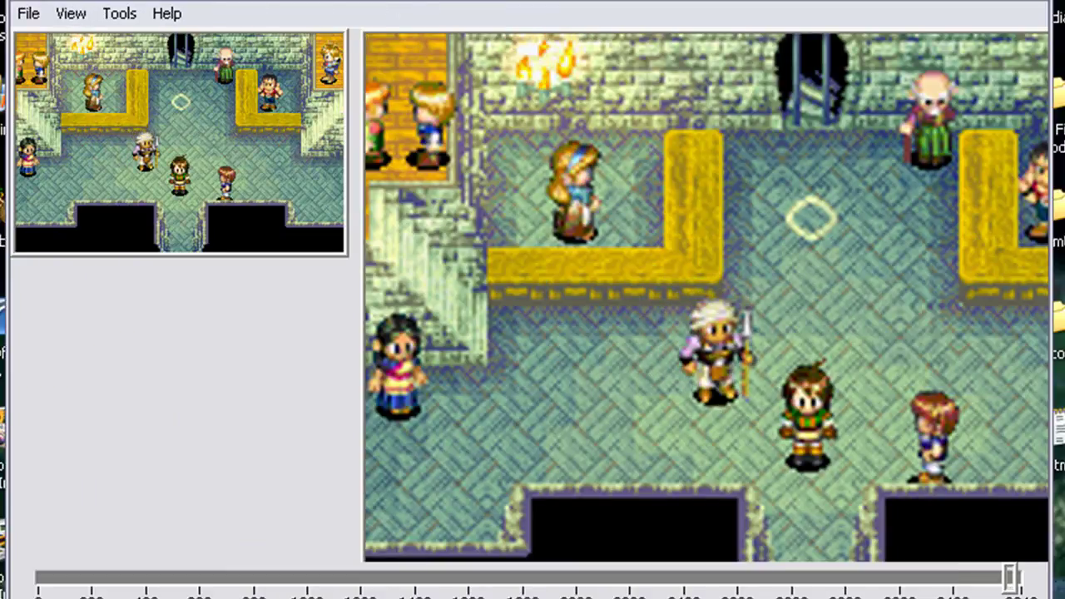
{"action": "left_click", "coordinate": [26, 14]}
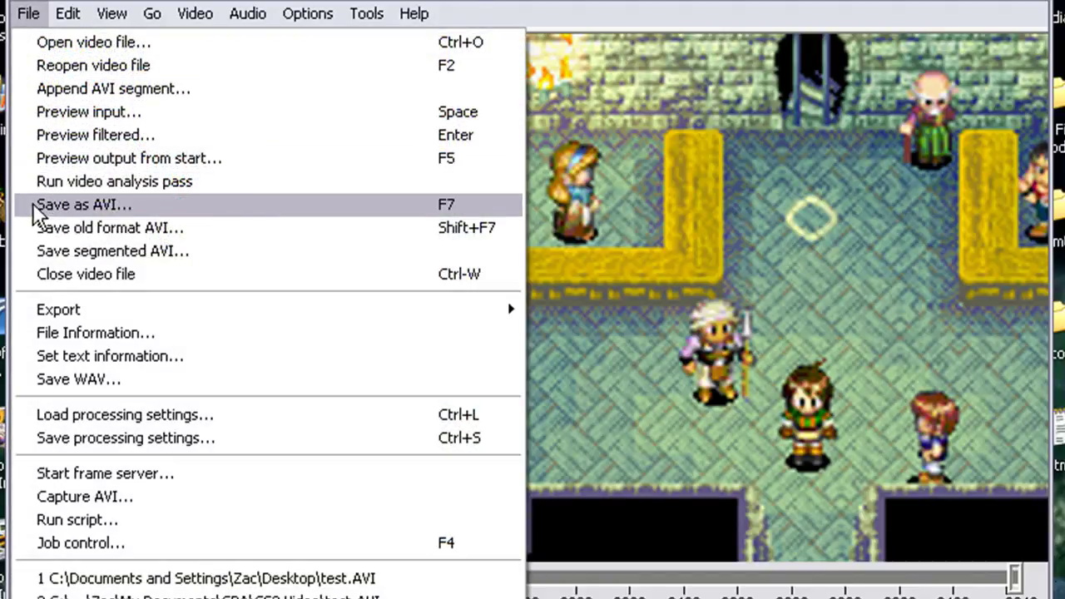
{"action": "left_click", "coordinate": [188, 205]}
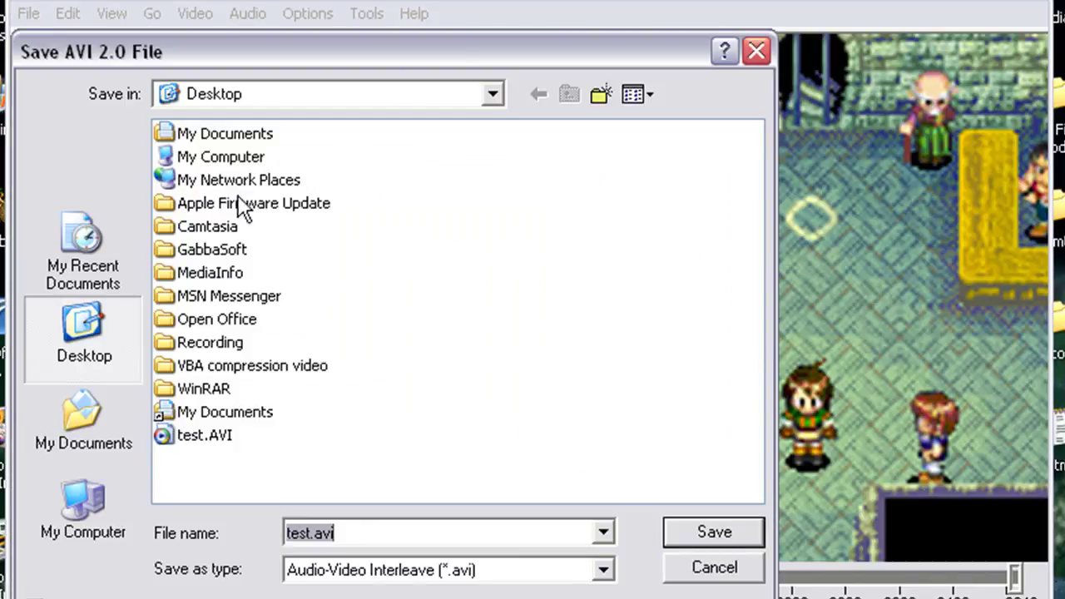
{"action": "left_click", "coordinate": [310, 535]}
{"action": "type", "text": "1"}
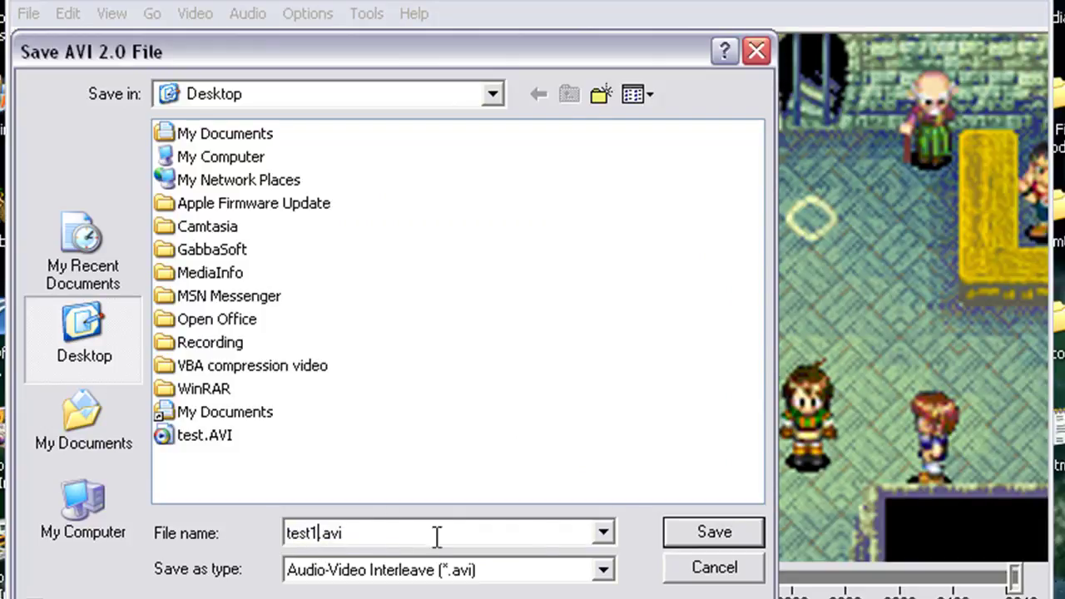
{"action": "left_click", "coordinate": [705, 532]}
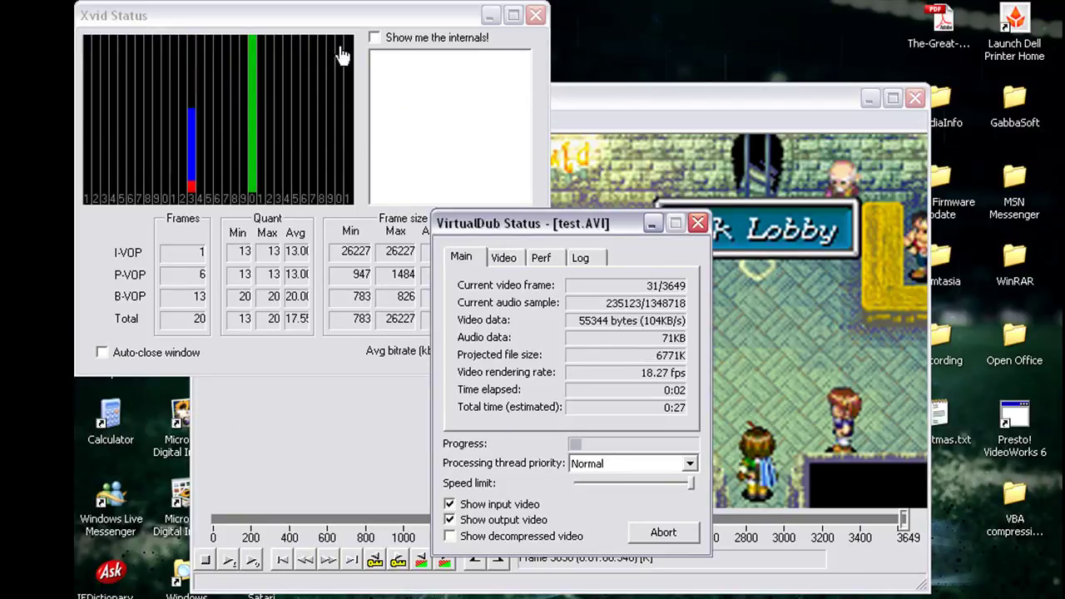
Step: Close the Xvid Status window, move the render status aside, and close VirtualDub once the render has finished
{"action": "left_click", "coordinate": [237, 24]}
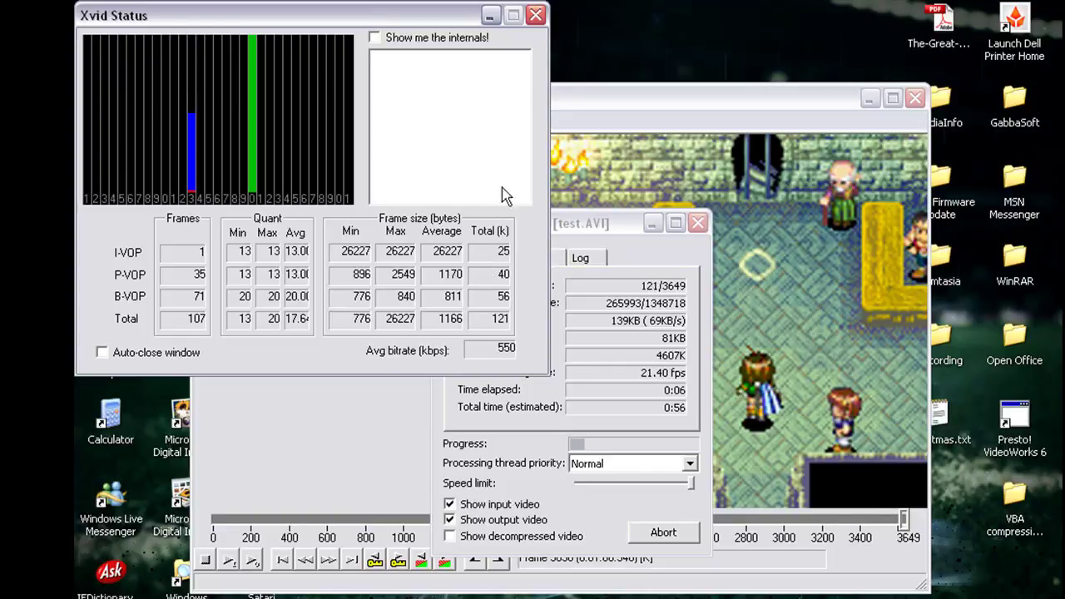
{"action": "left_click", "coordinate": [535, 15]}
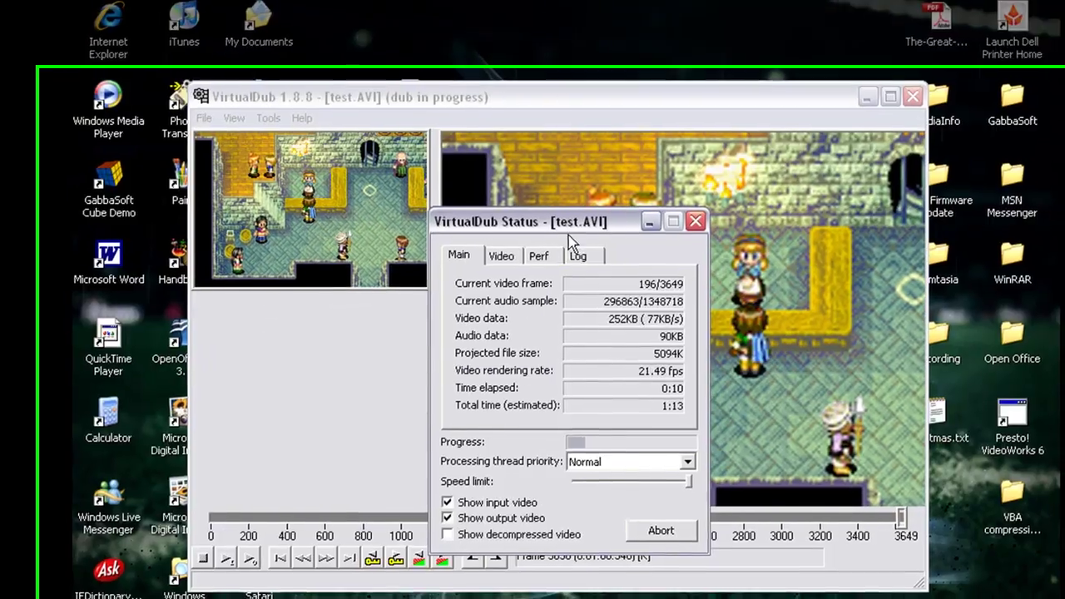
{"action": "left_click_drag", "start_coordinate": [570, 219], "coordinate": [258, 242]}
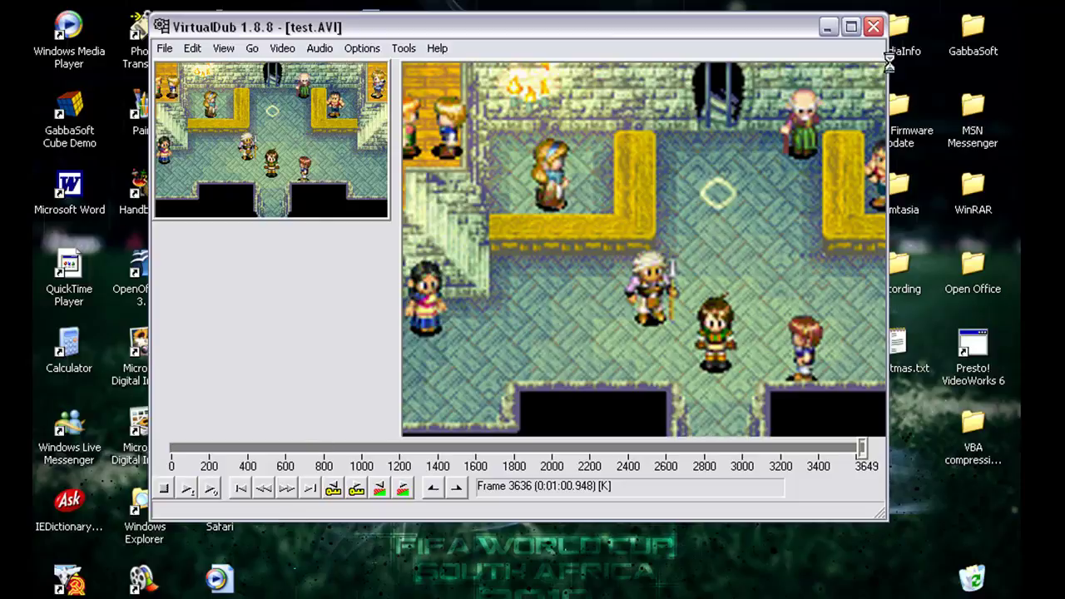
{"action": "left_click", "coordinate": [873, 27]}
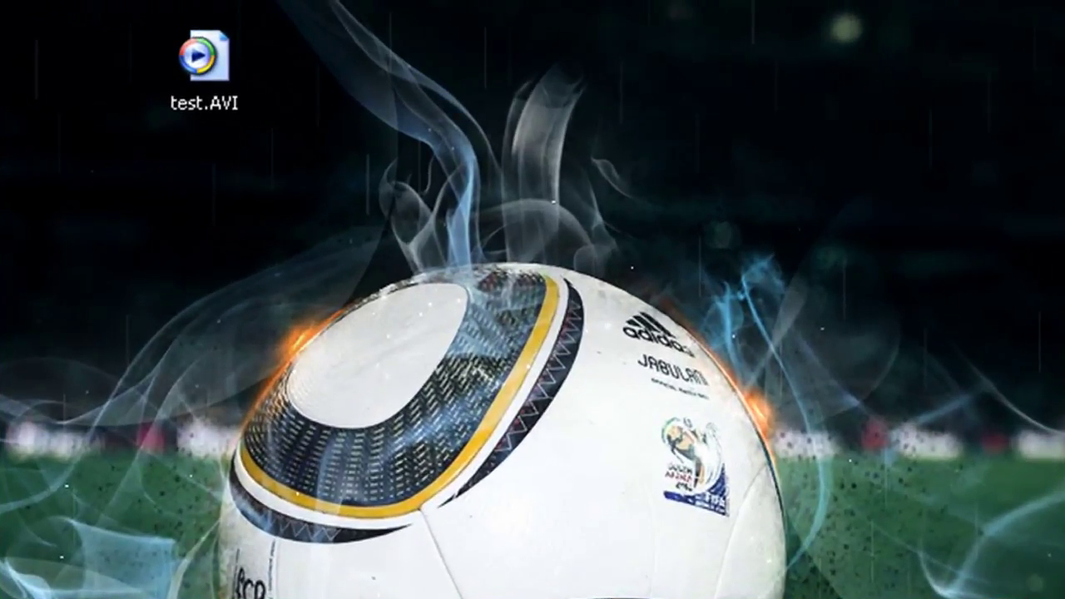
Step: Place the test1.avi file beside test.AVI on the desktop and select it
{"action": "left_click_drag", "start_coordinate": [278, 566], "coordinate": [311, 67]}
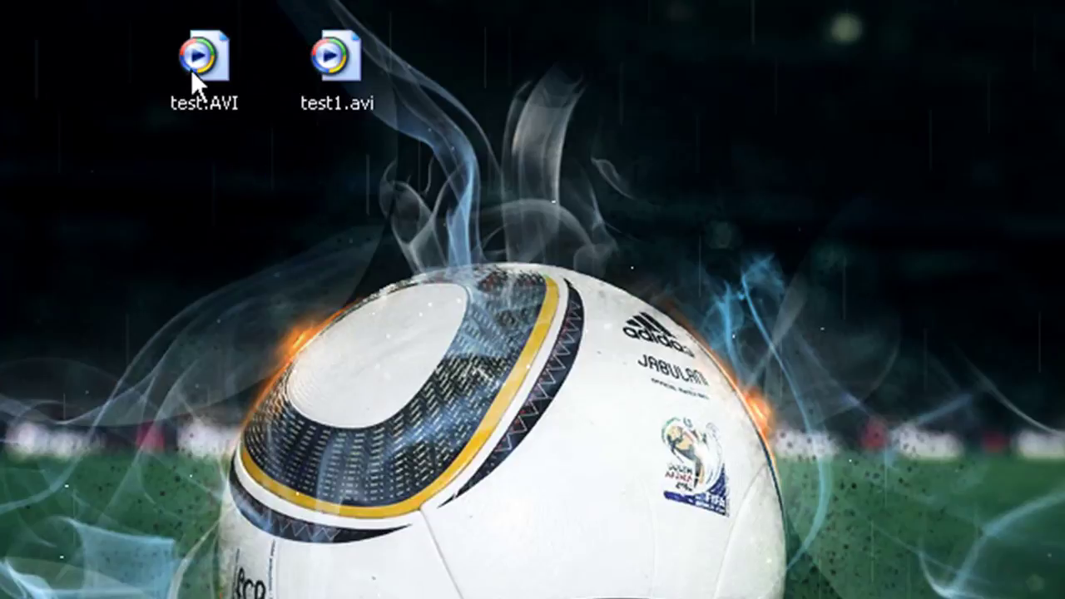
{"action": "mouse_move", "coordinate": [190, 69]}
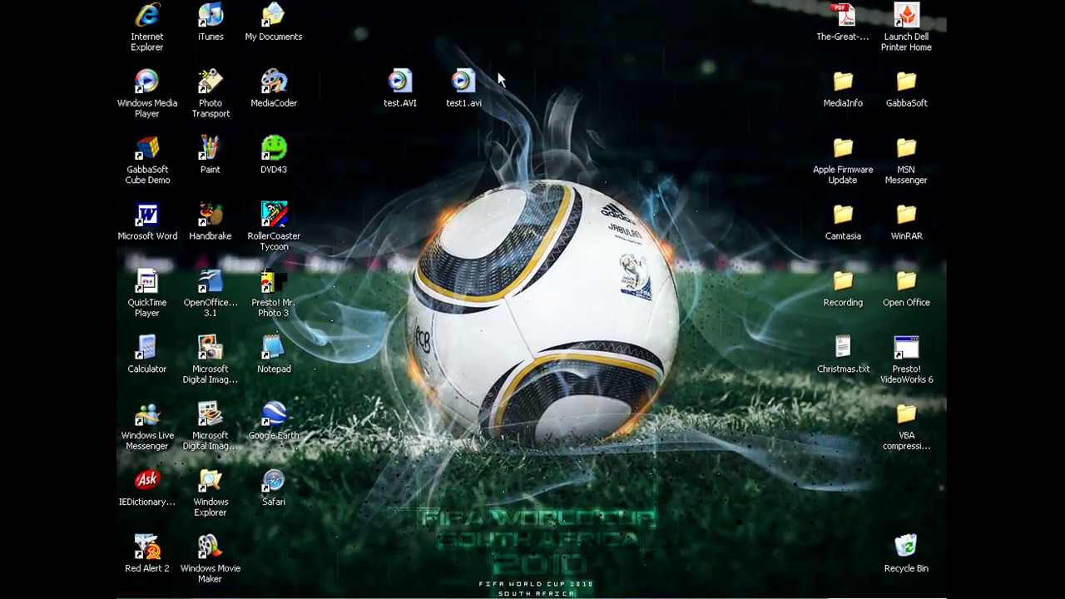
{"action": "left_click_drag", "start_coordinate": [500, 48], "coordinate": [466, 128]}
{"action": "left_click", "coordinate": [466, 135]}
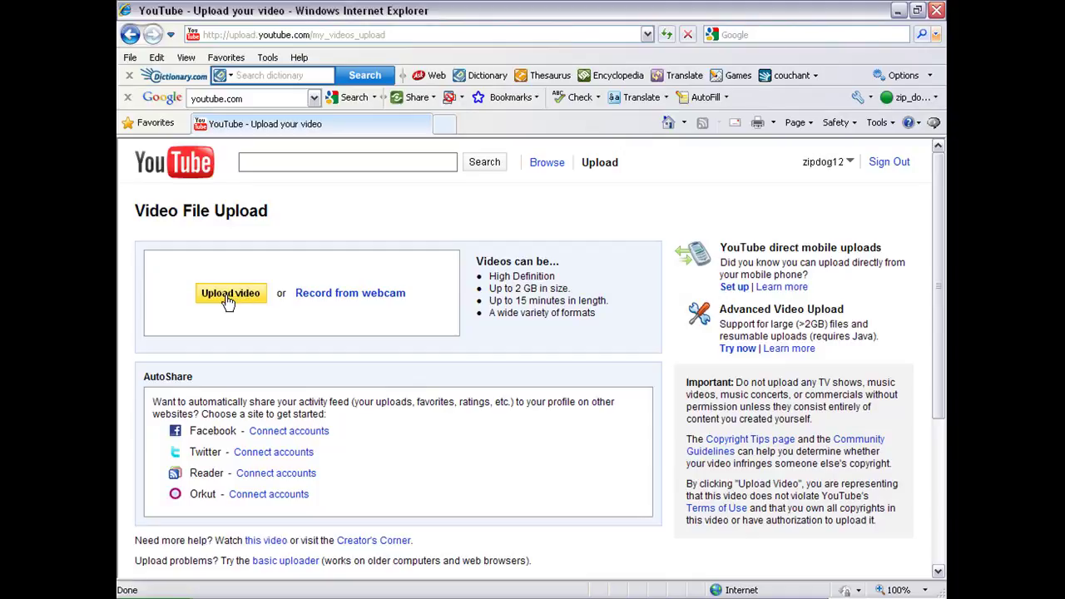
Step: Start a video upload on the YouTube page in Internet Explorer and browse the desktop files for test1.avi
{"action": "left_click", "coordinate": [228, 297]}
{"action": "left_click", "coordinate": [449, 62]}
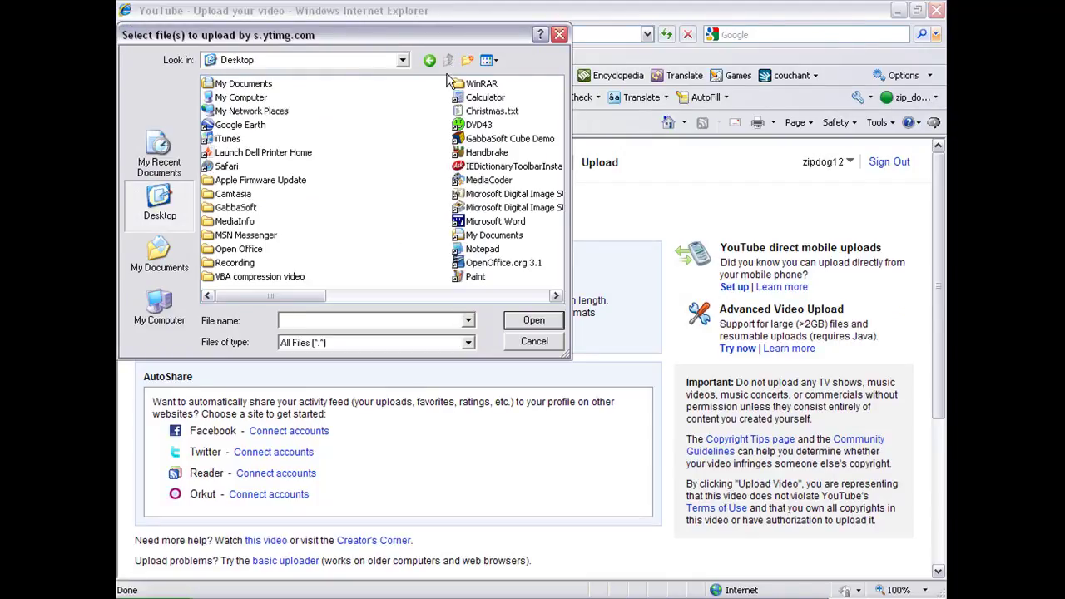
{"action": "left_click_drag", "start_coordinate": [270, 297], "coordinate": [496, 301]}
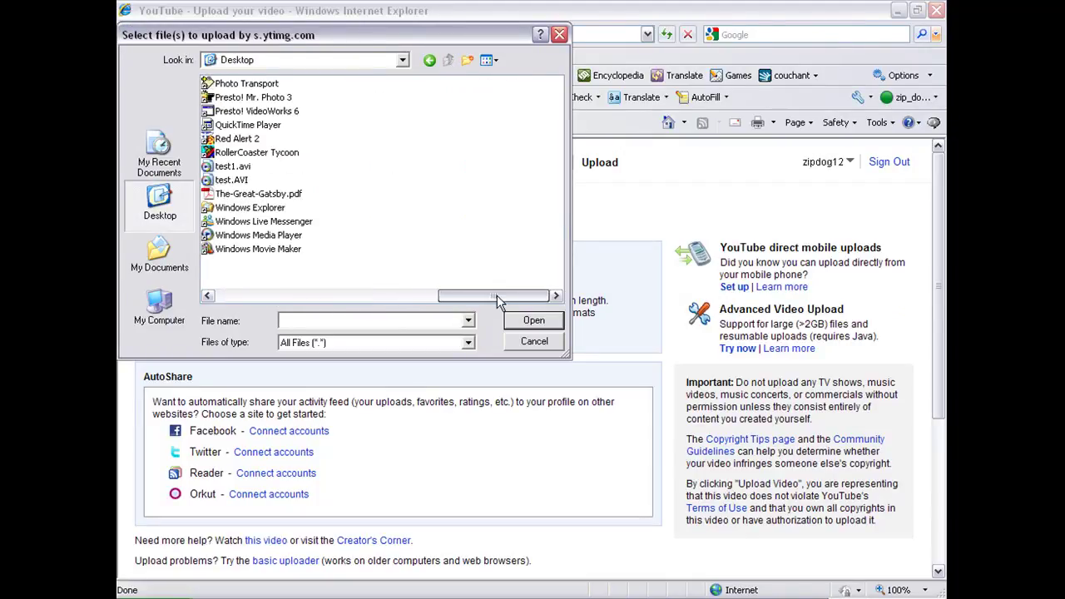